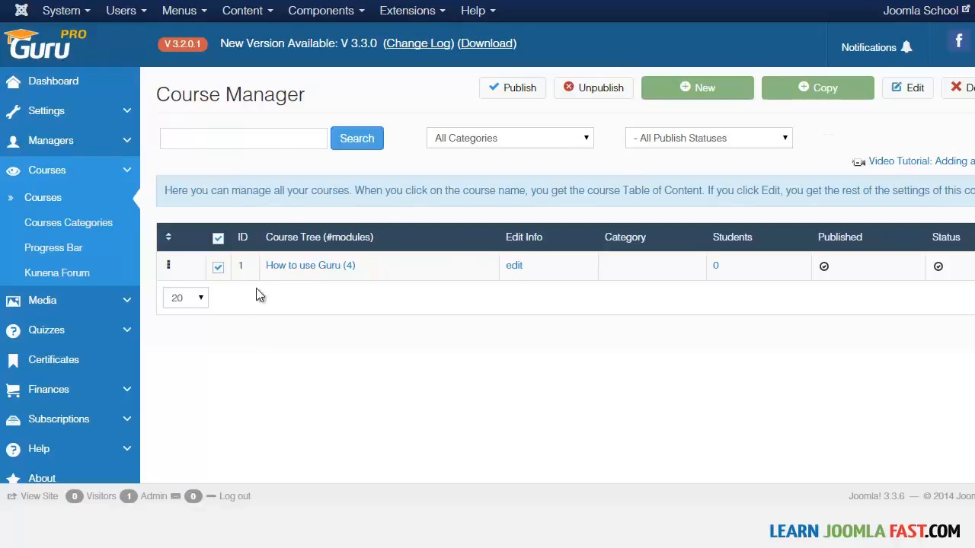
Delete the selected "How to use Guru" course and confirm the deletion
click(960, 87)
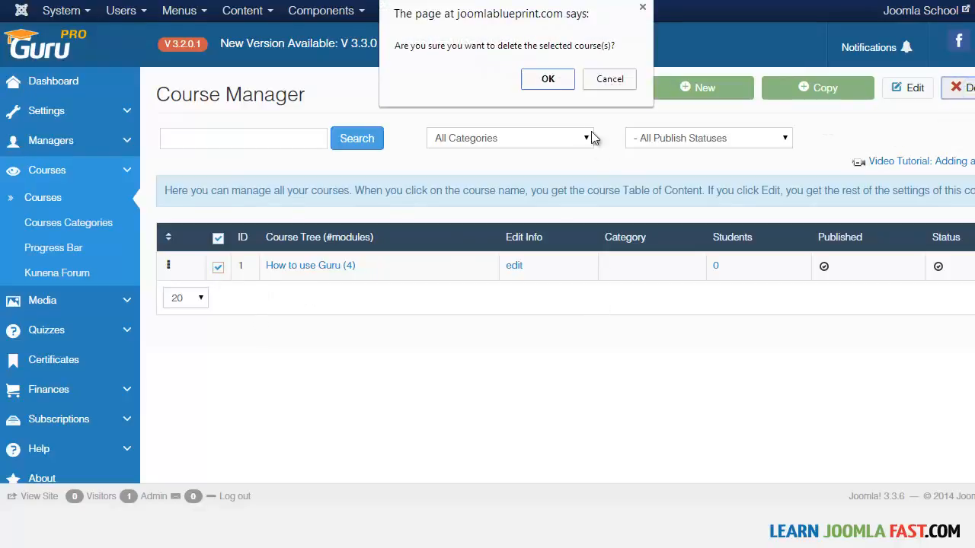
click(548, 80)
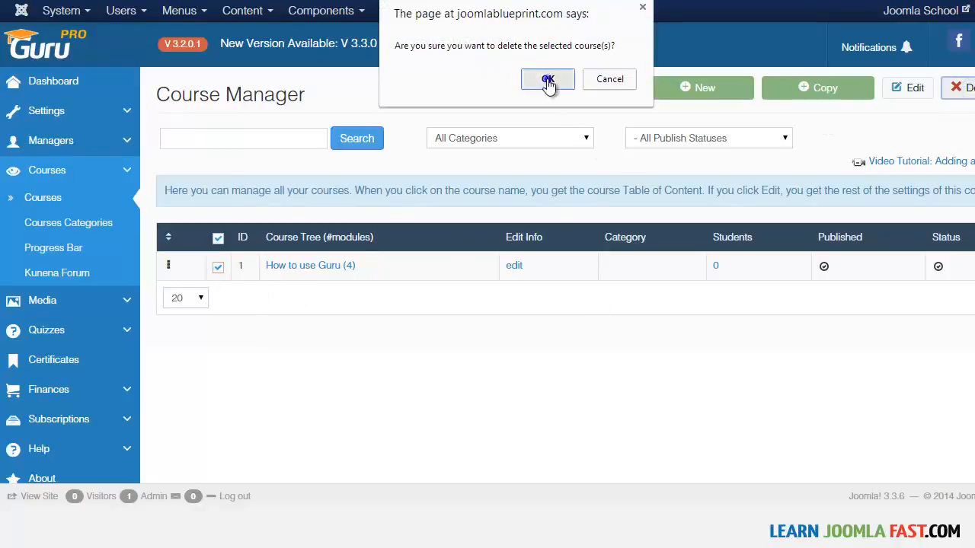
Create a new course named Joomla School under the Joomla School parent category
click(695, 89)
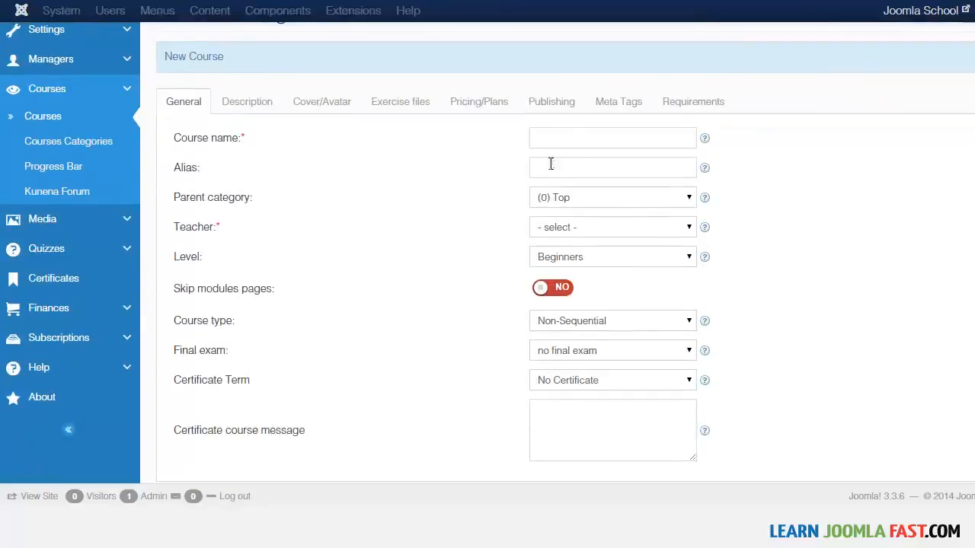
click(554, 137)
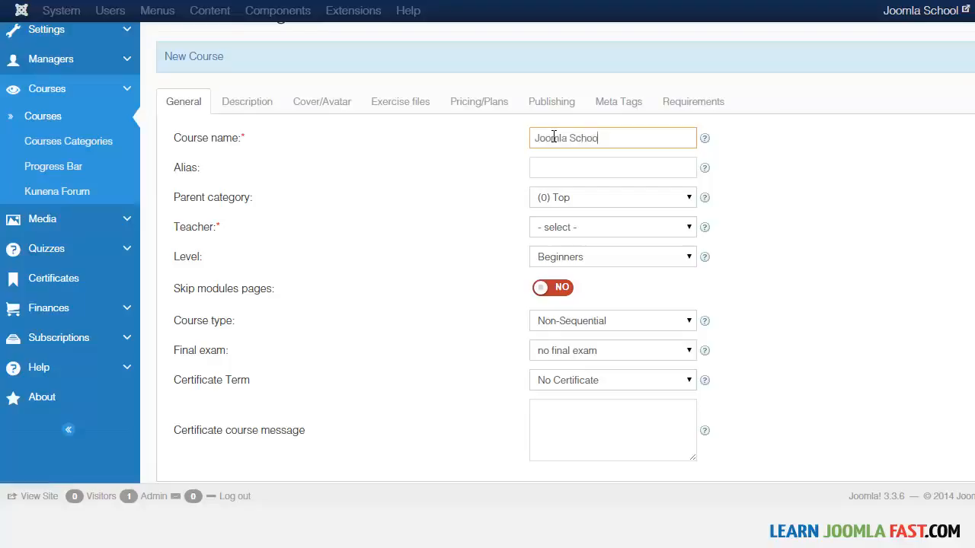
click(579, 197)
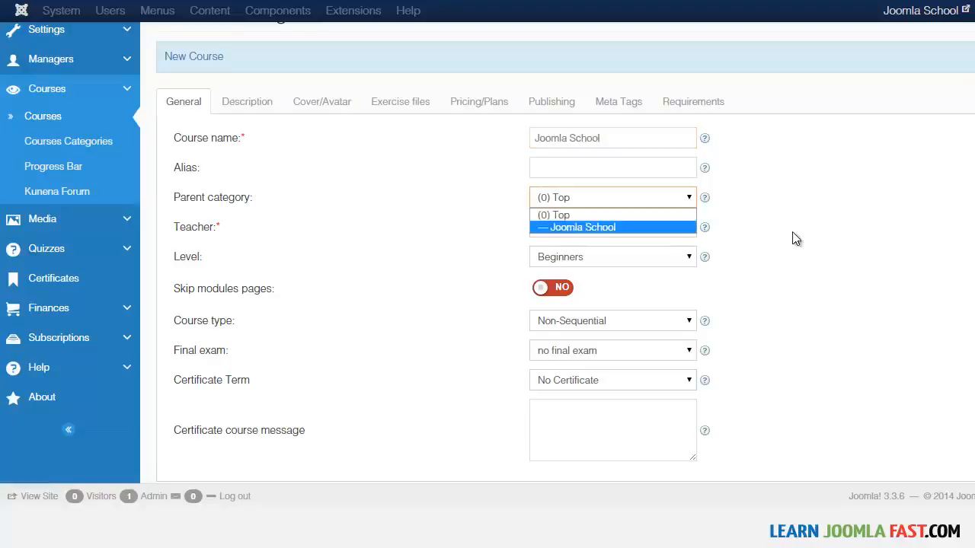
click(583, 227)
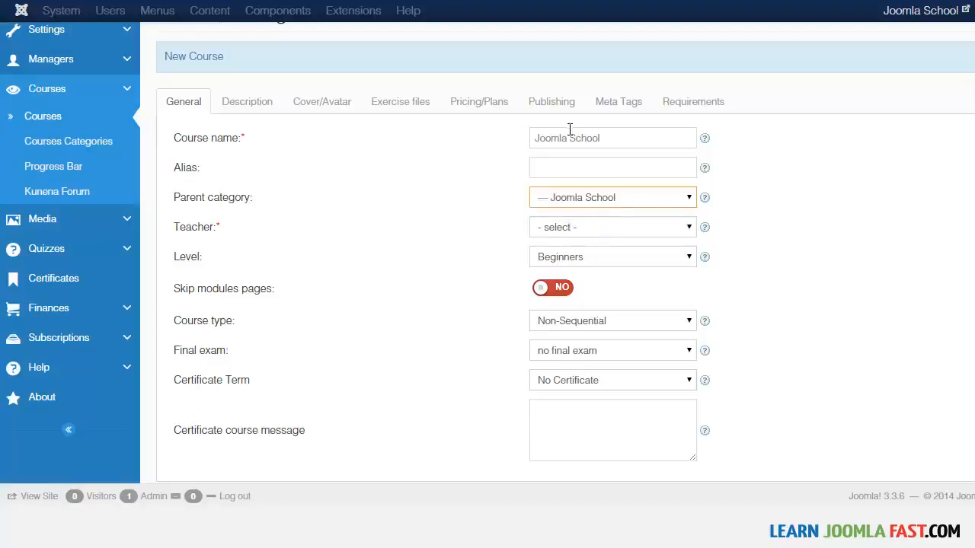
Assign Super User as the course teacher and review the available levels, leaving Beginners selected
click(583, 229)
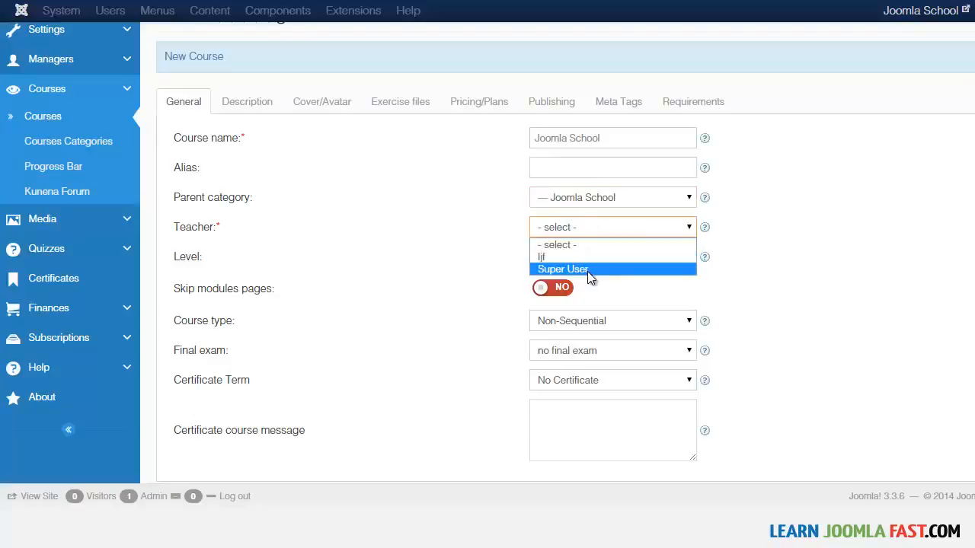
click(587, 271)
click(580, 259)
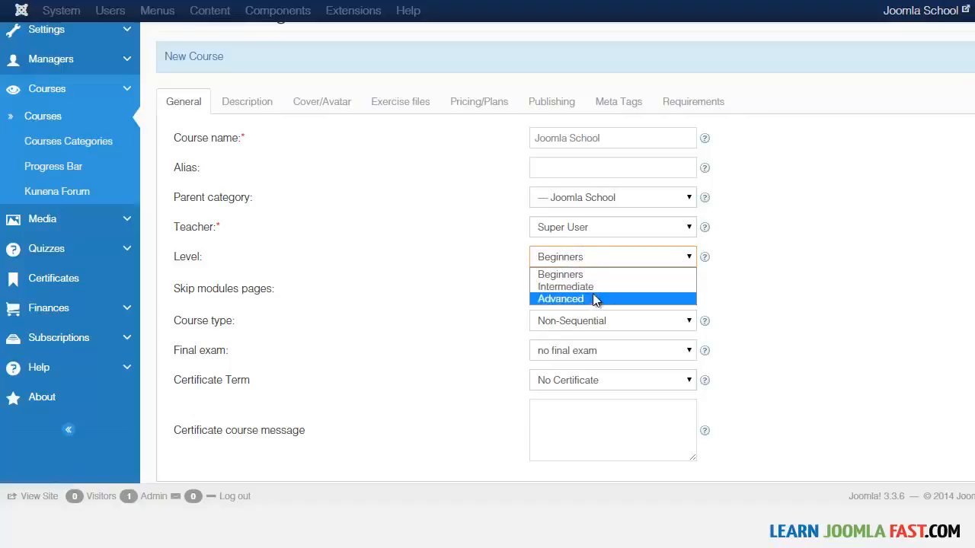
click(769, 298)
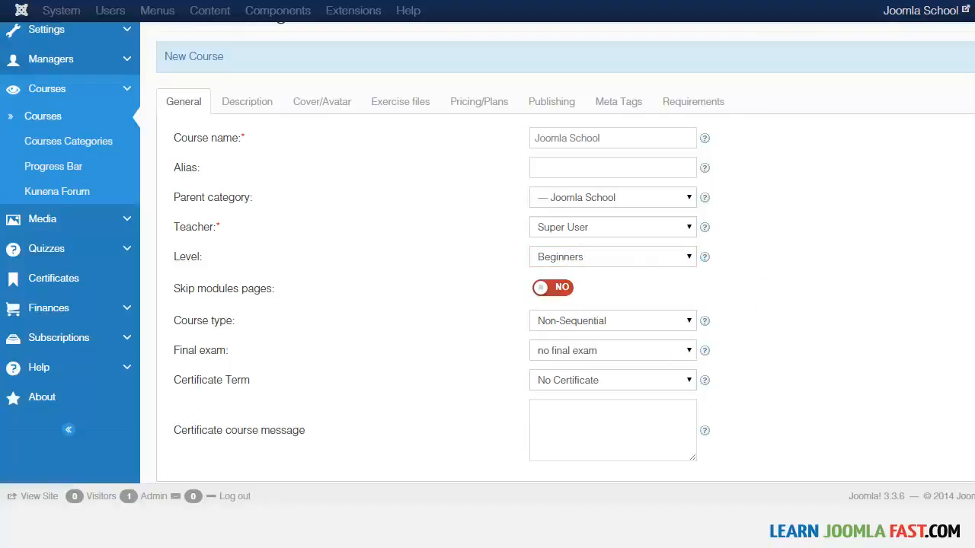
Try the Sequential course type, review its lesson release, unreleased lesson and final exam options, and return to Non-Sequential
scroll(475, 306, down, 1)
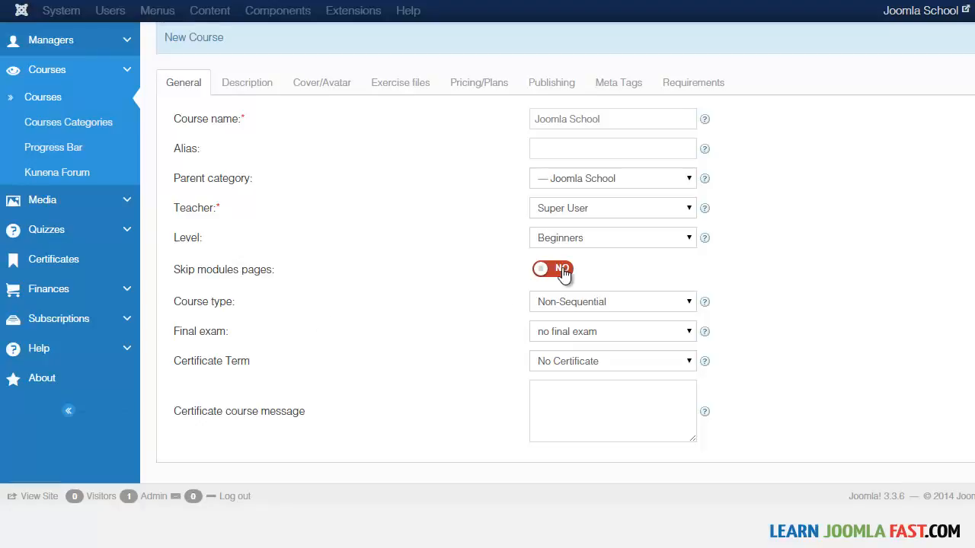
scroll(505, 335, down, 1)
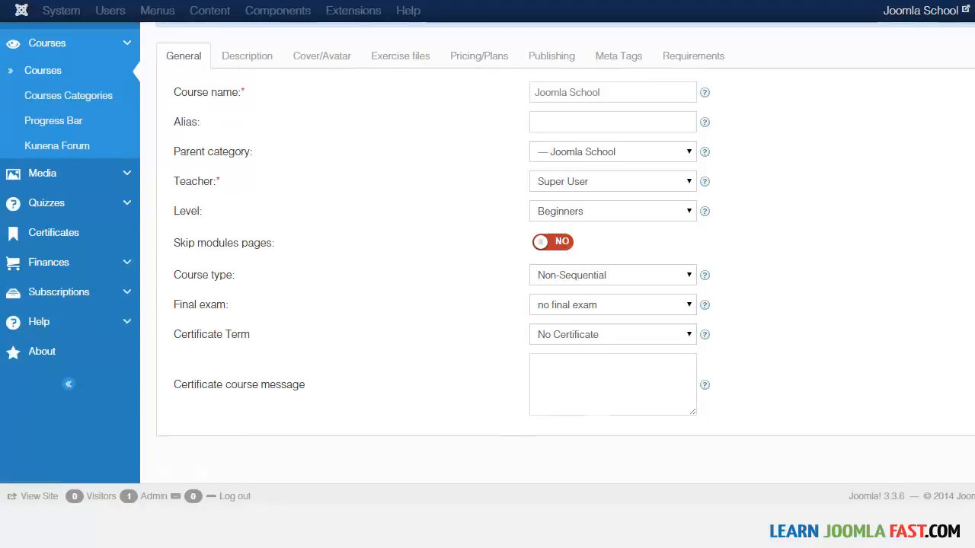
click(637, 276)
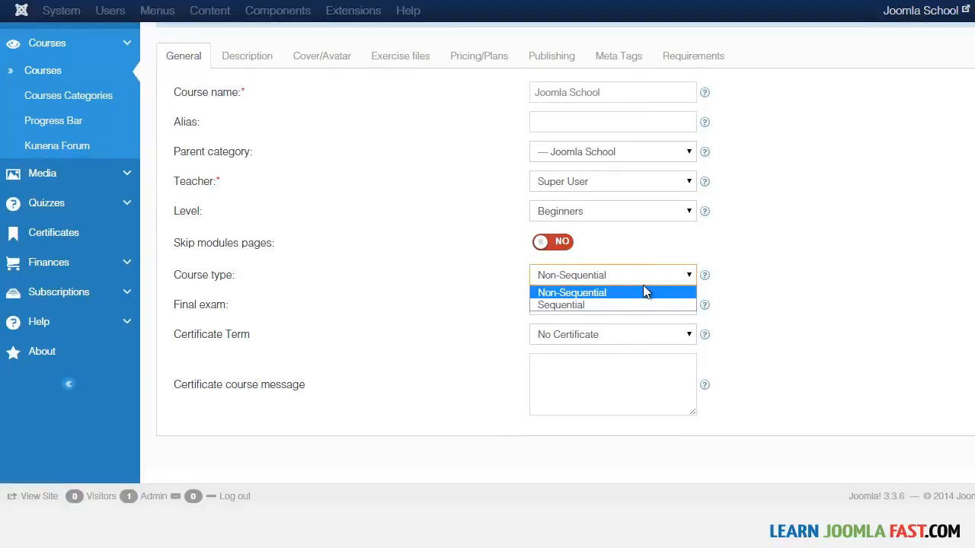
click(635, 304)
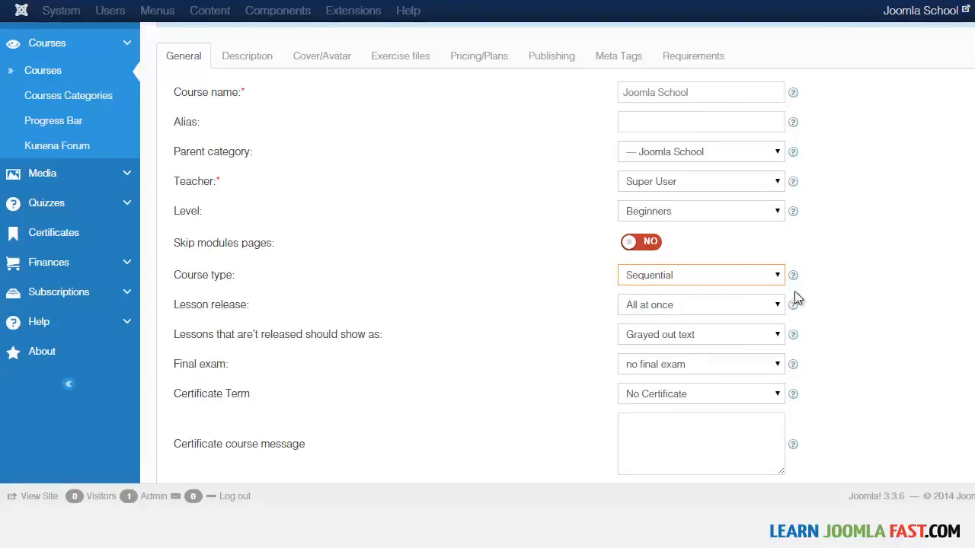
click(691, 308)
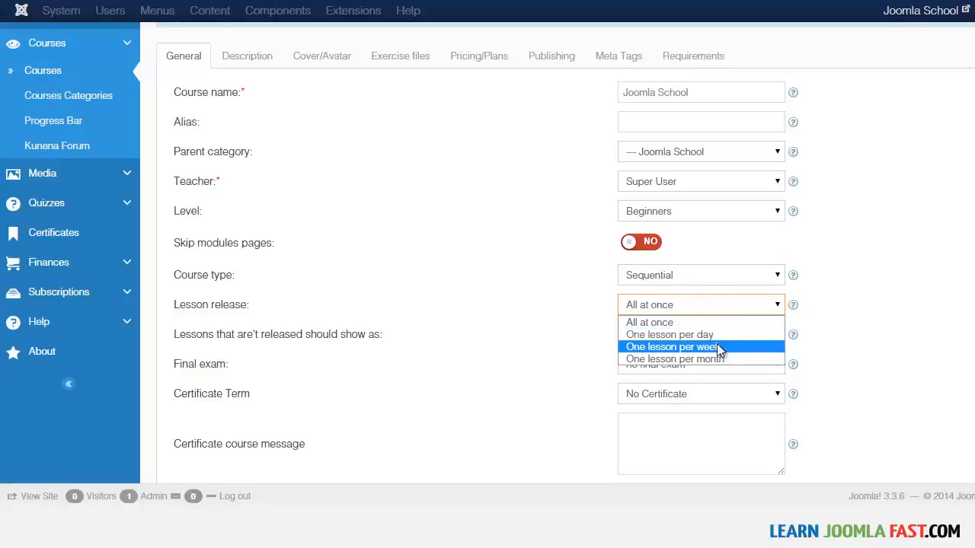
click(889, 332)
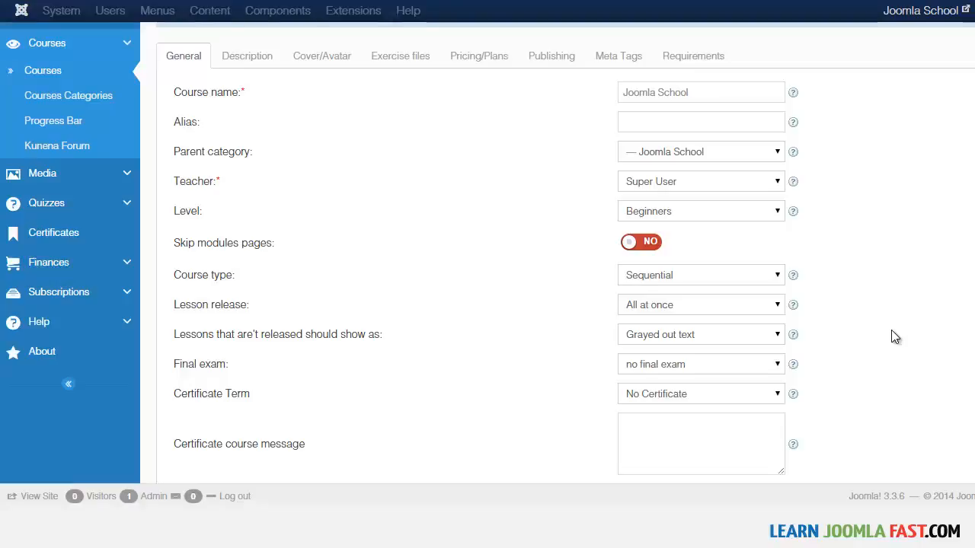
click(742, 336)
click(742, 342)
click(696, 365)
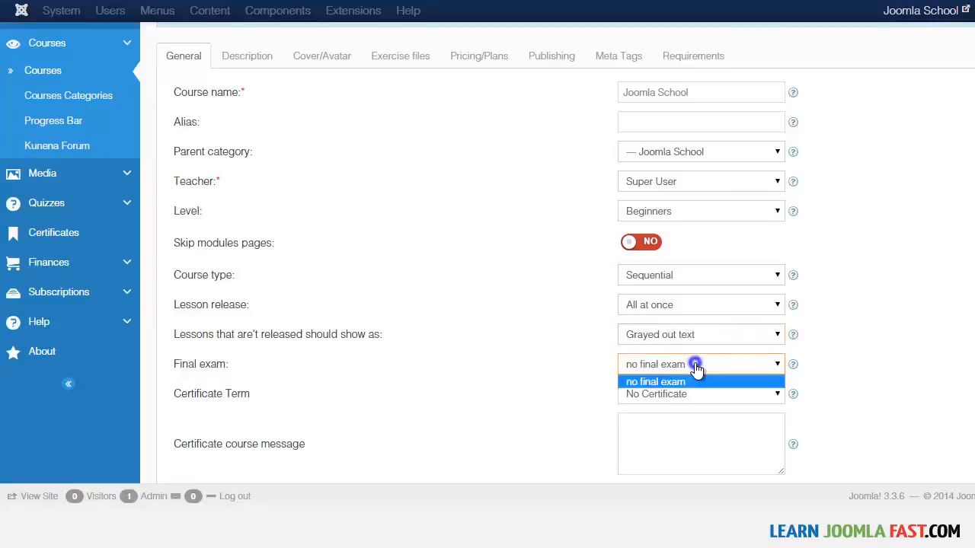
click(695, 365)
click(689, 275)
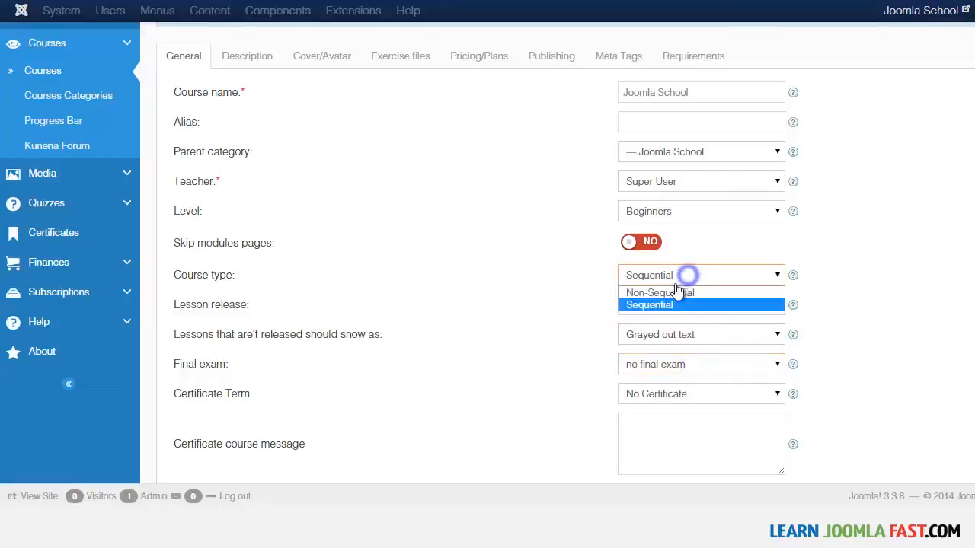
click(676, 291)
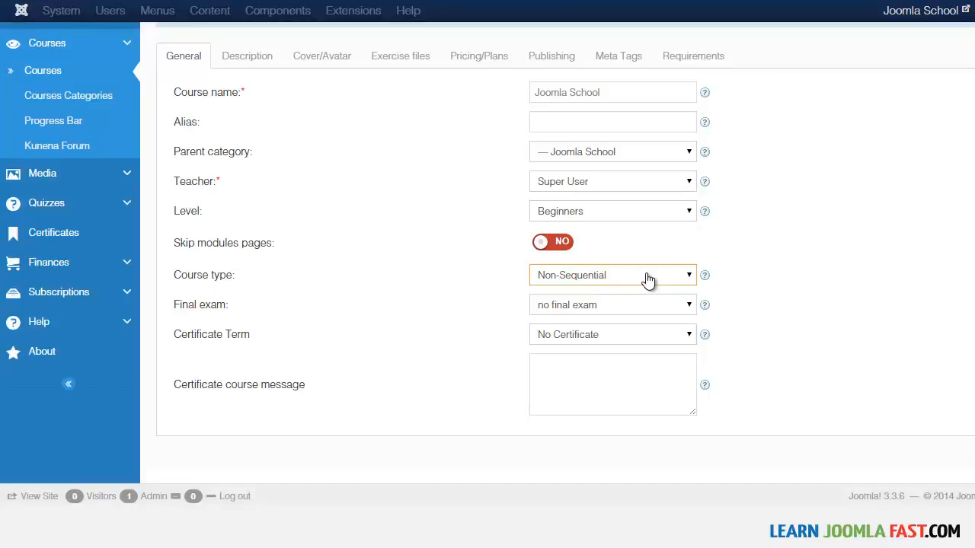
Switch the course type to Sequential again to check the lesson release intervals, and restore Non-Sequential
click(647, 278)
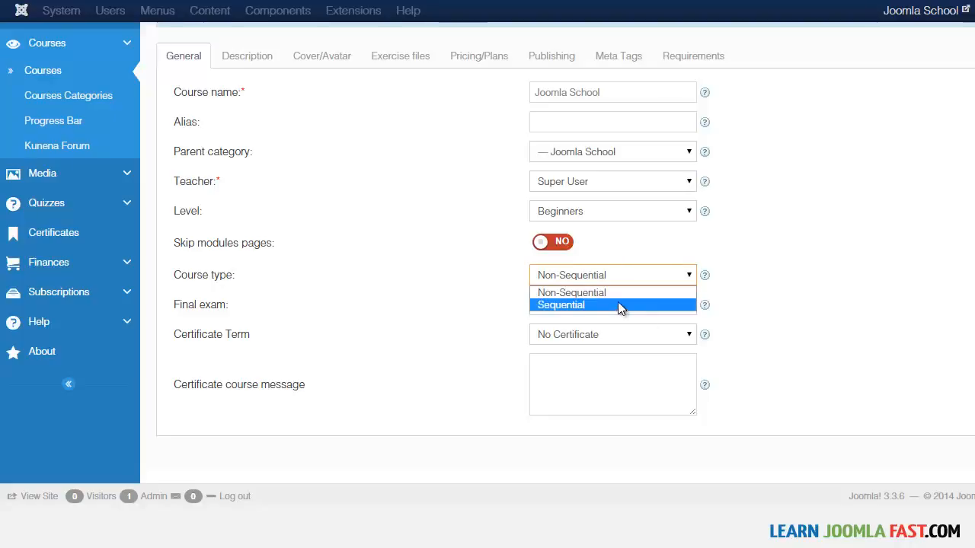
click(621, 306)
click(631, 307)
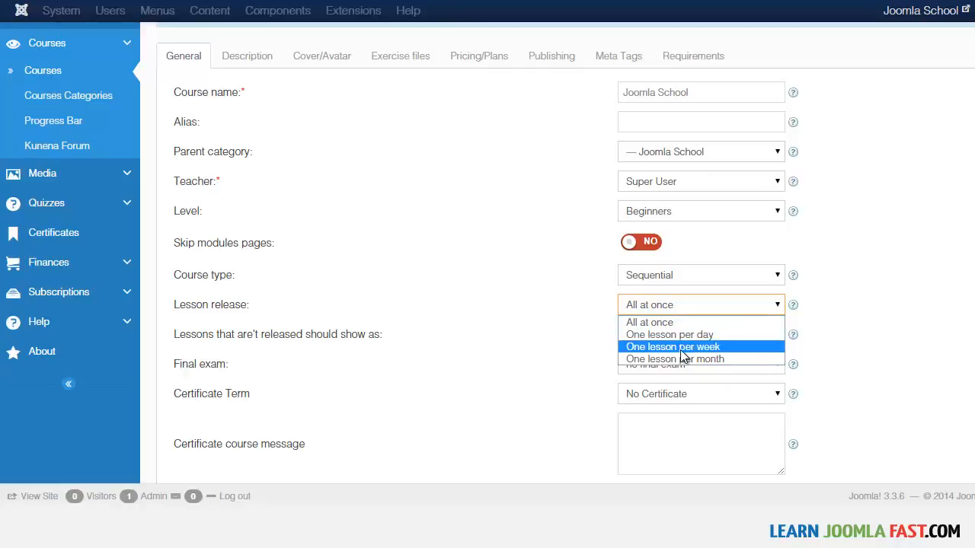
click(689, 308)
click(673, 276)
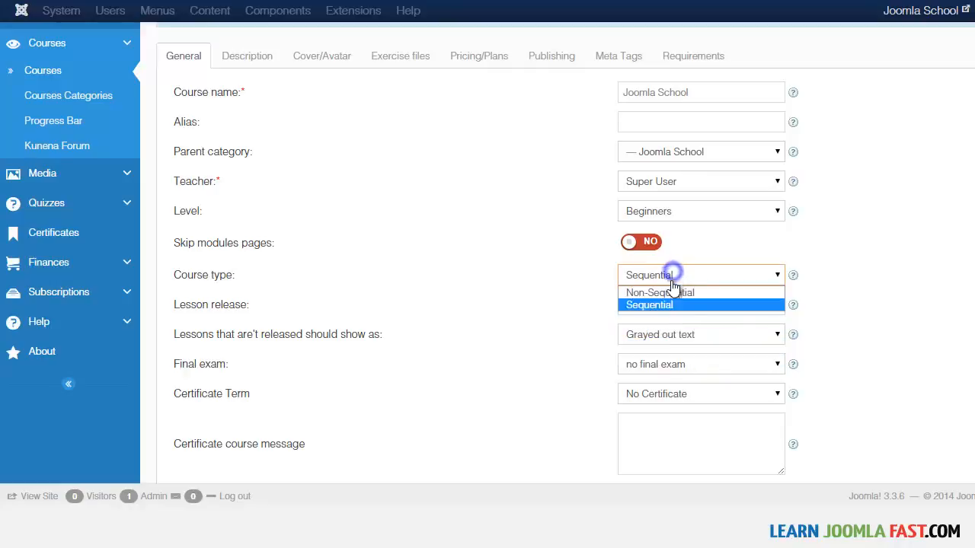
click(680, 293)
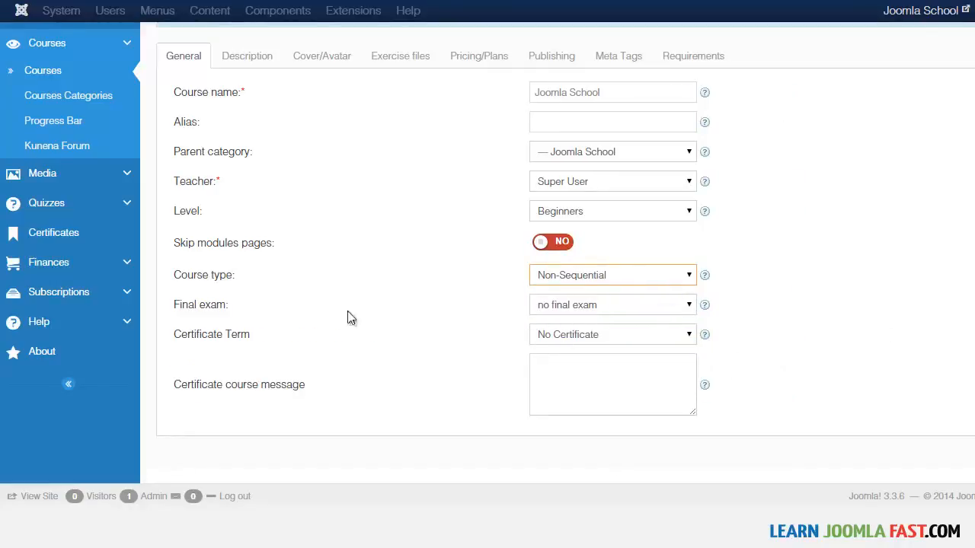
Check the final exam choices and try the "Complete all the lessons" certificate term before resetting it to No Certificate
click(648, 305)
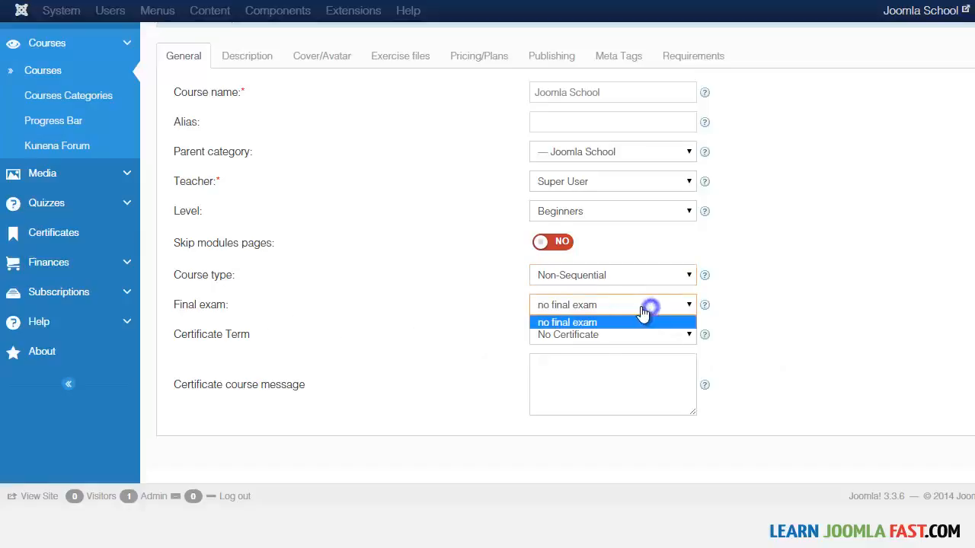
click(593, 308)
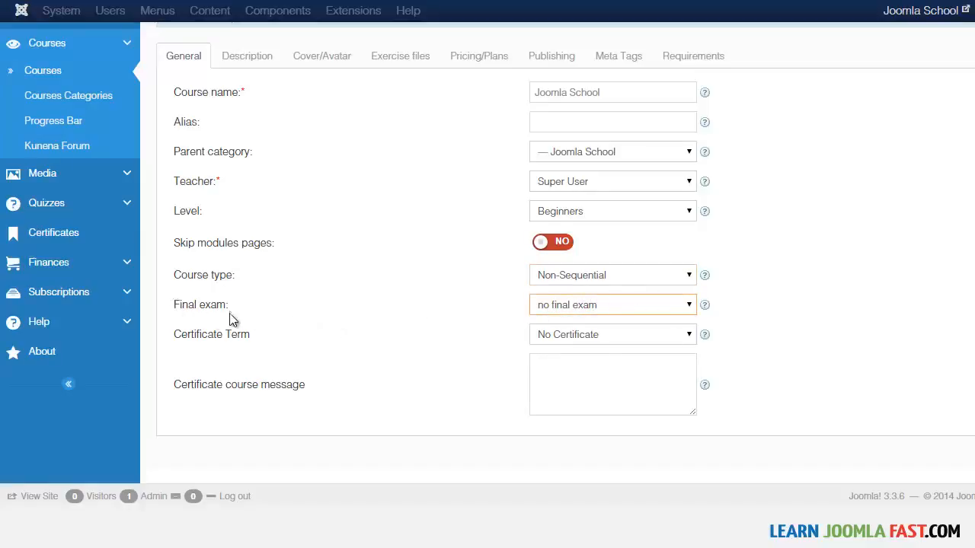
click(575, 340)
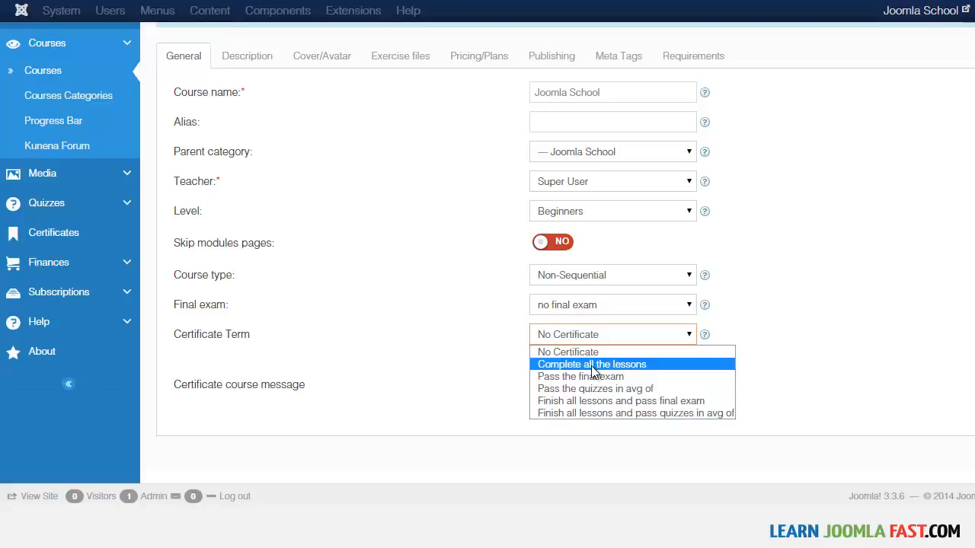
click(596, 366)
click(602, 334)
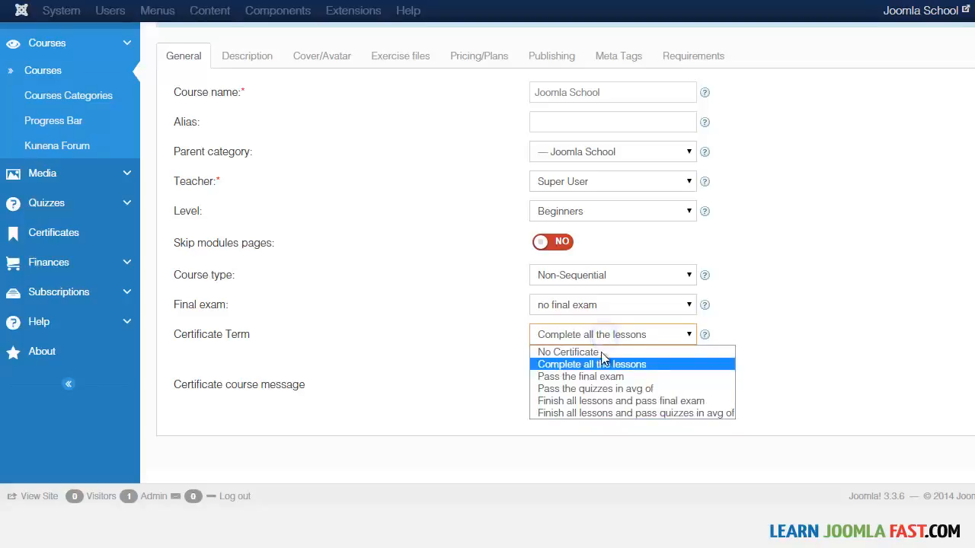
click(600, 377)
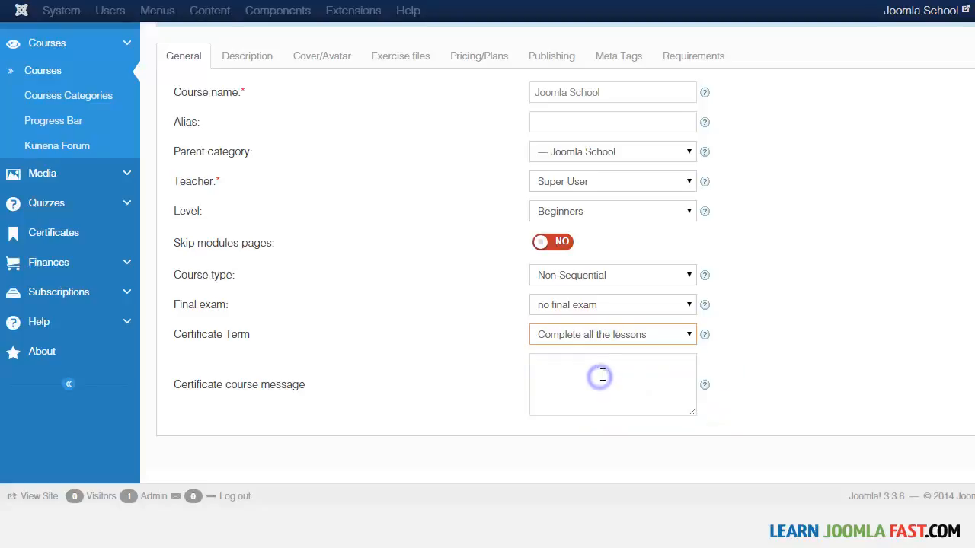
click(608, 336)
click(600, 352)
Set the certificate term to finishing all lessons and passing quizzes with an average score
scroll(385, 309, up, 2)
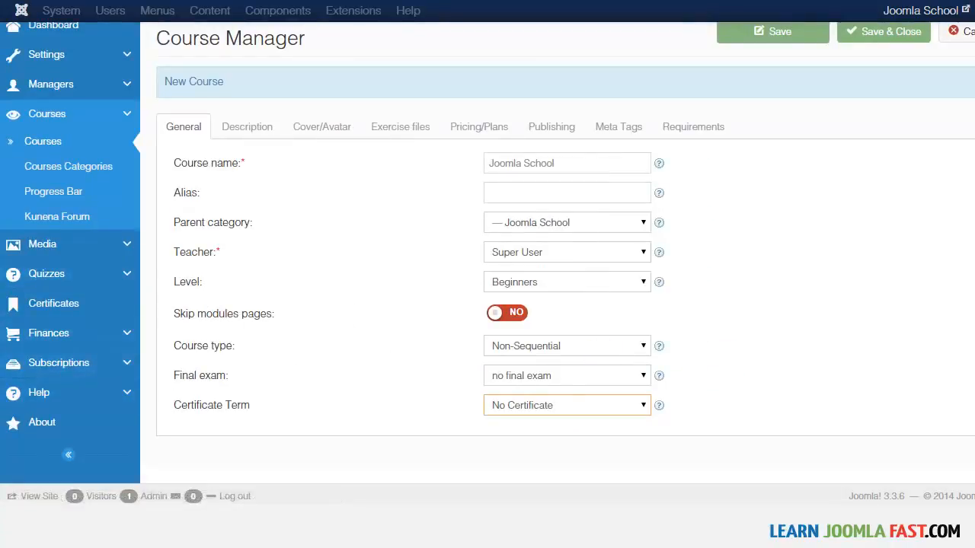
click(535, 405)
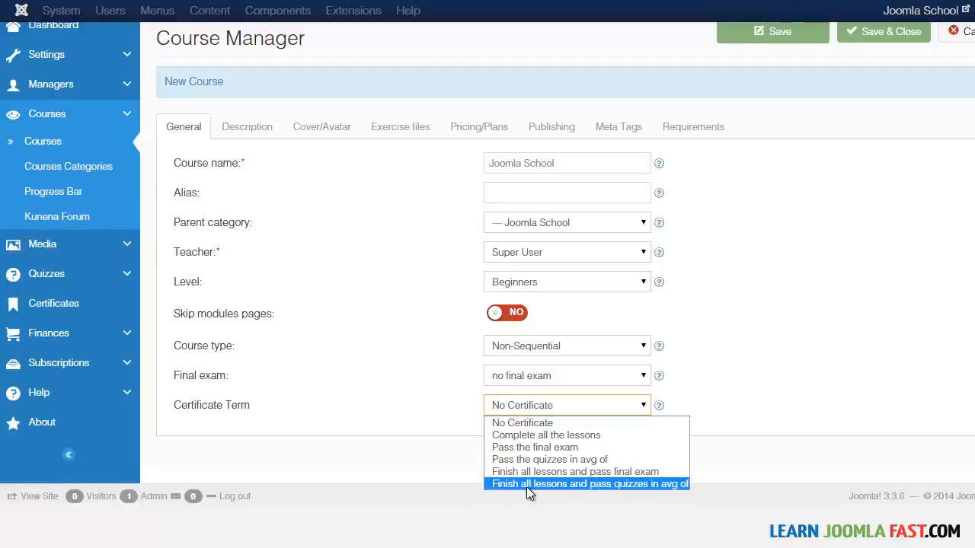
click(651, 484)
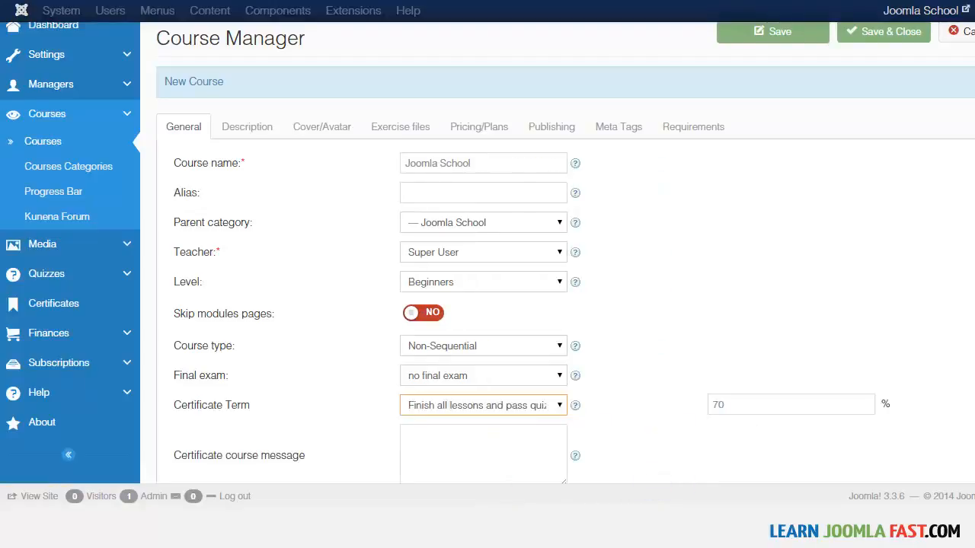
scroll(940, 335, down, 1)
click(511, 340)
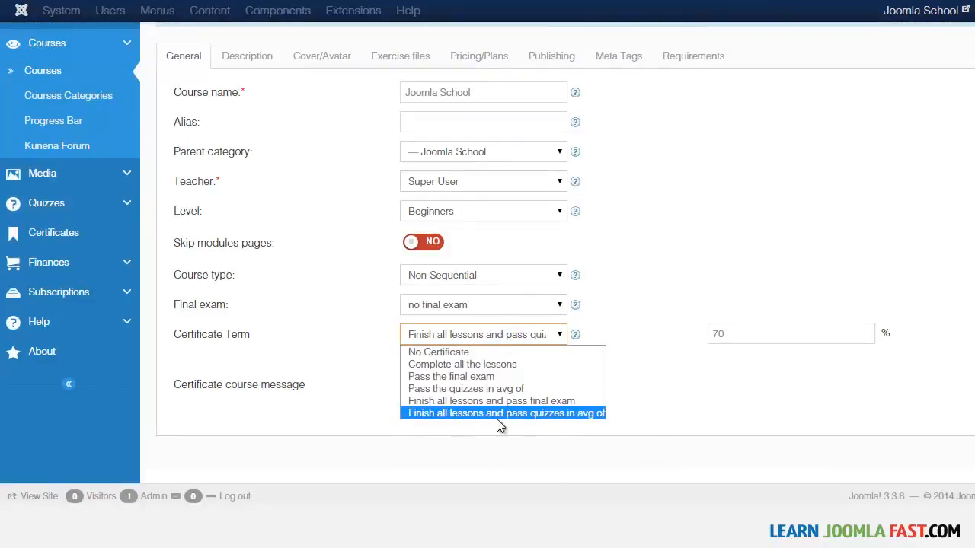
click(727, 387)
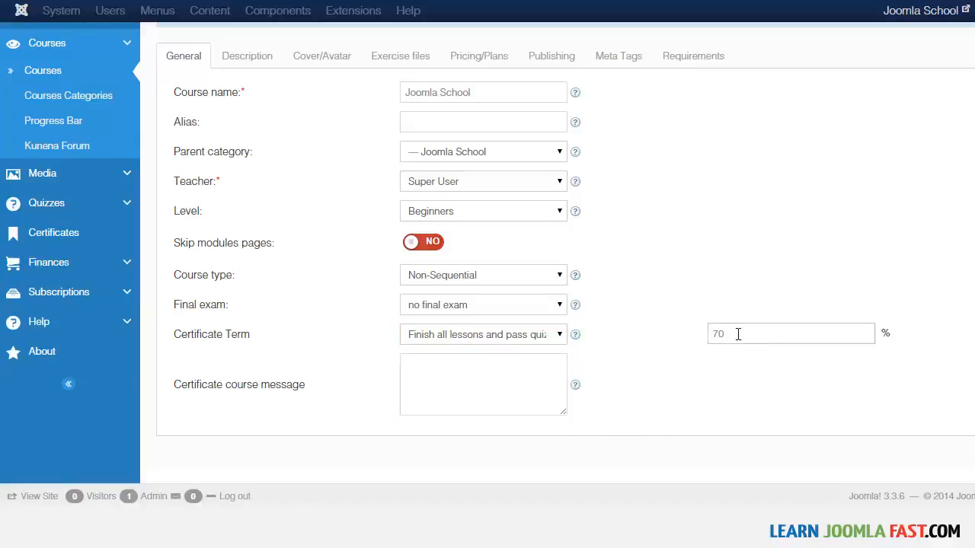
Set the certificate term to "Pass the quizzes in avg of" after checking the average percentage field and the other term choices
drag(737, 333, 718, 342)
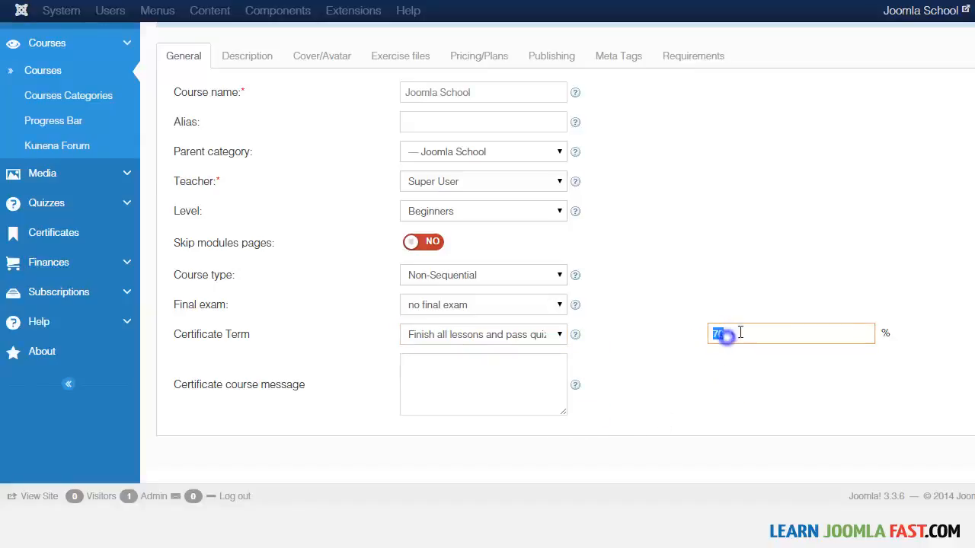
click(737, 332)
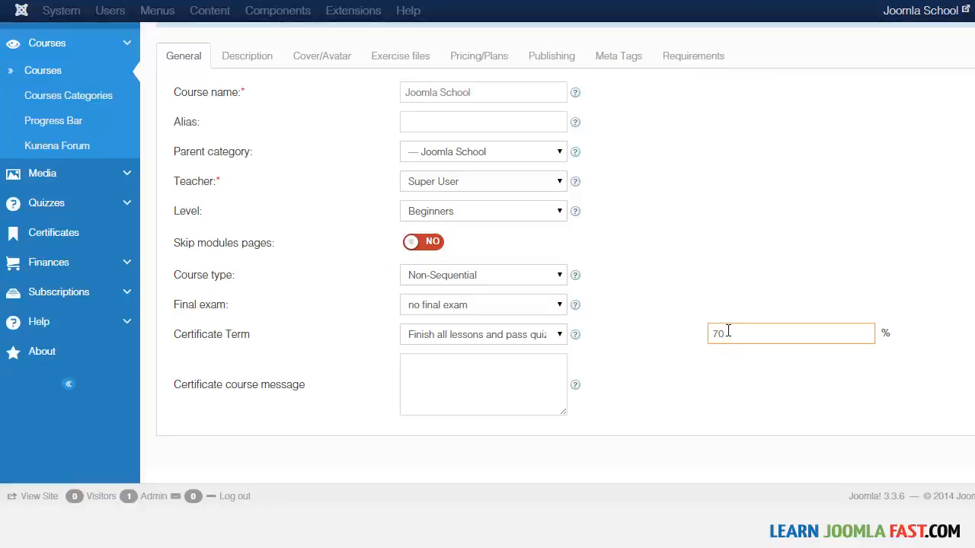
click(505, 342)
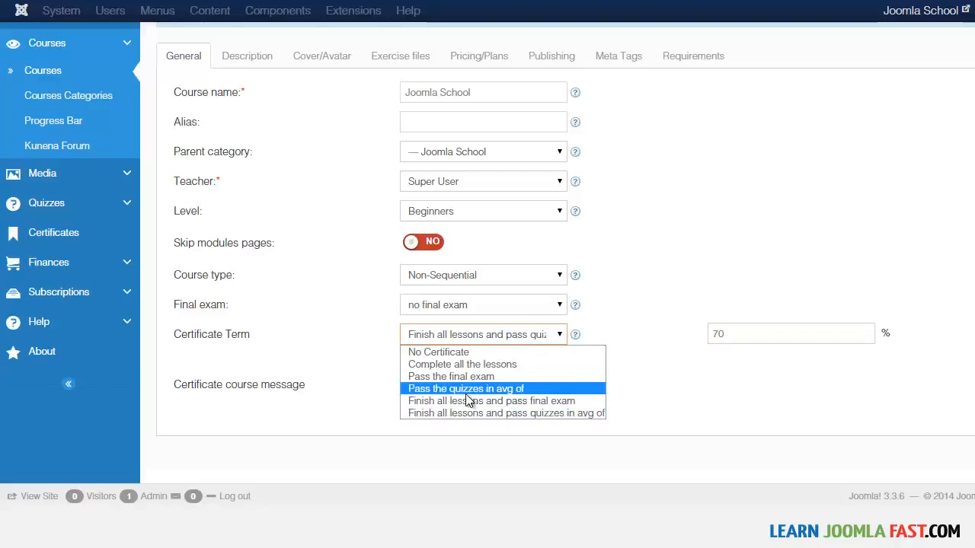
click(443, 389)
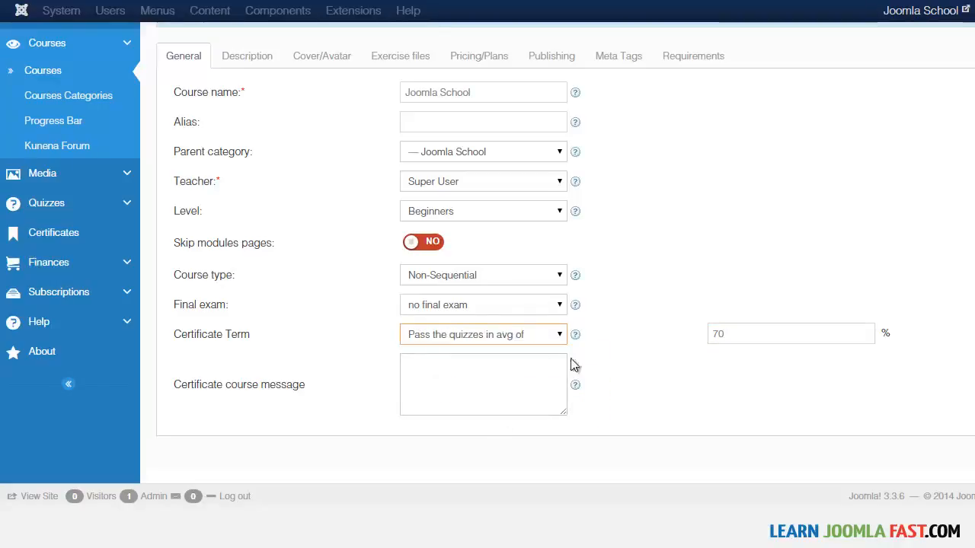
click(738, 335)
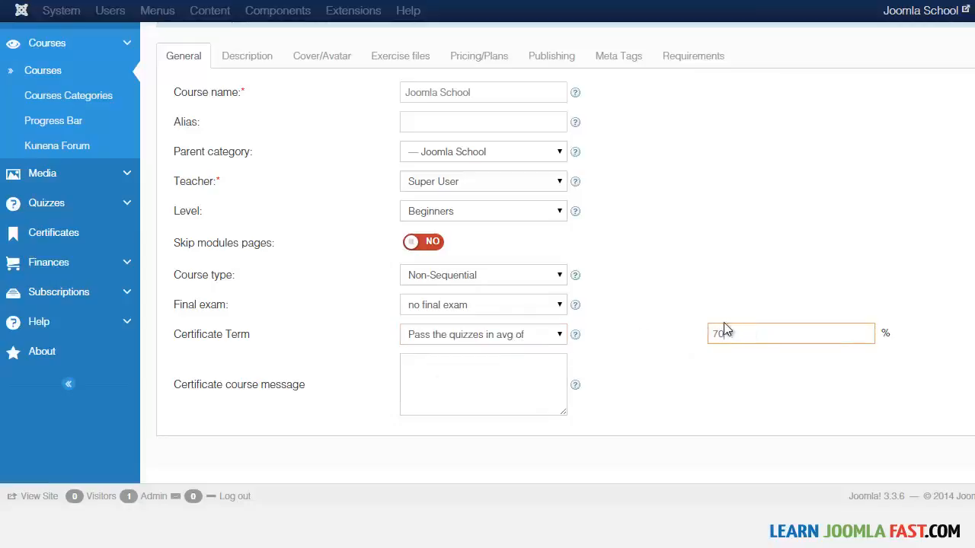
click(505, 336)
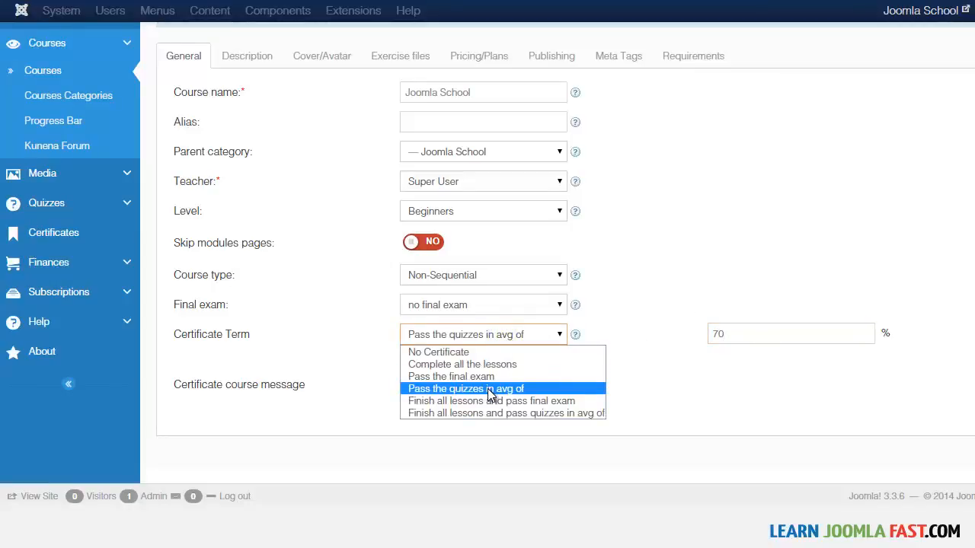
click(970, 366)
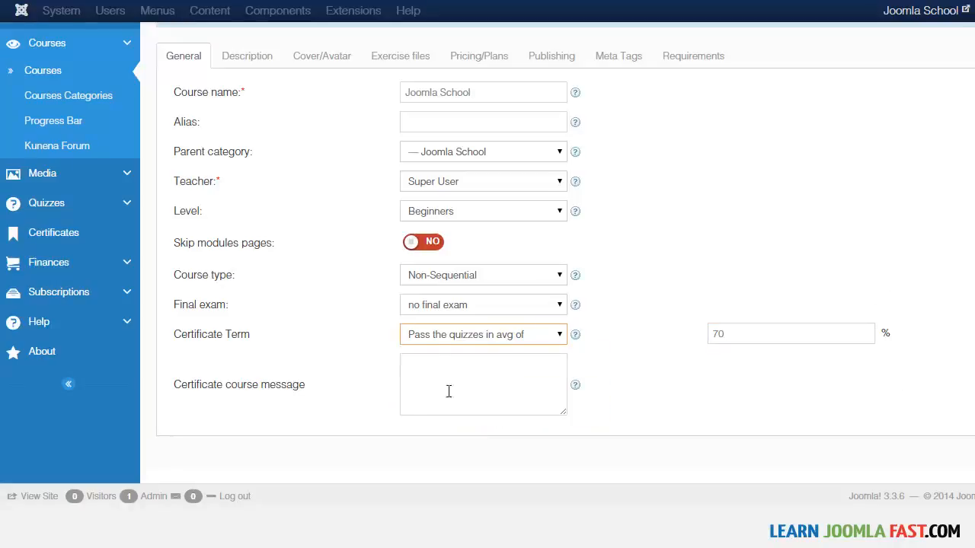
click(492, 370)
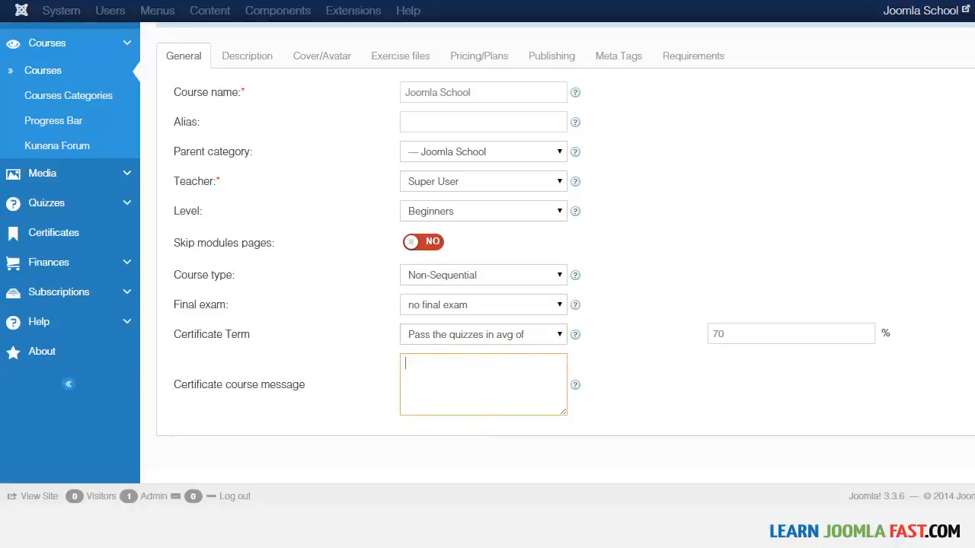
Fill in the course description with "This course about Joomla School. Learn how to create websites with Joomla." repeated three times
scroll(648, 273, up, 2)
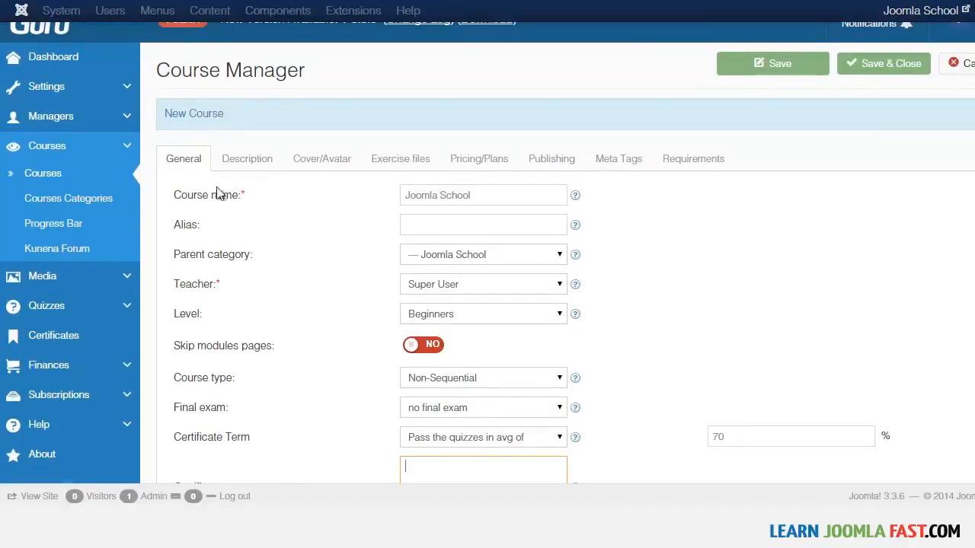
click(248, 158)
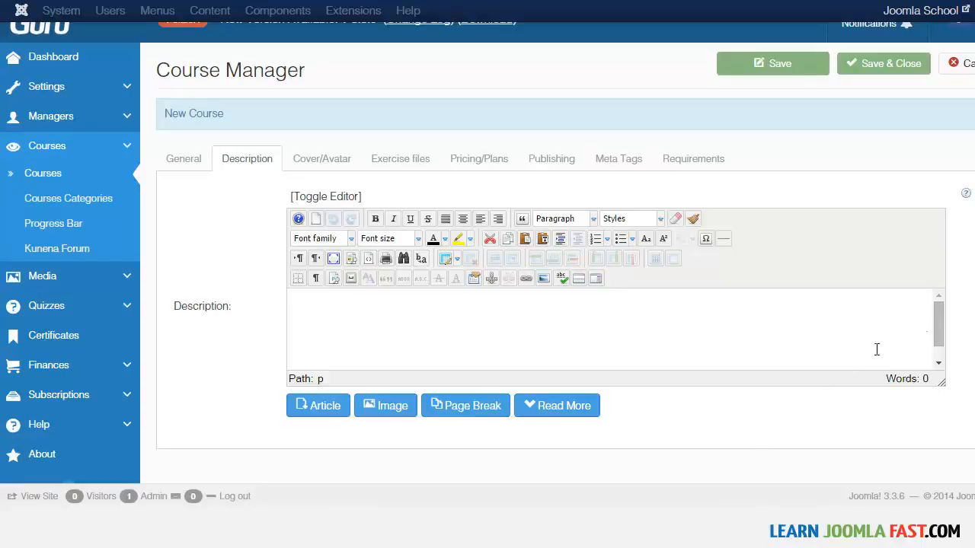
click(314, 338)
text(This course about Joomla School. Learn how to create websites with Joomla. This course about Joomla School. Learn how to create websites with Joomla. This course about Joomla School. Learn how to create websites with Joomla.)
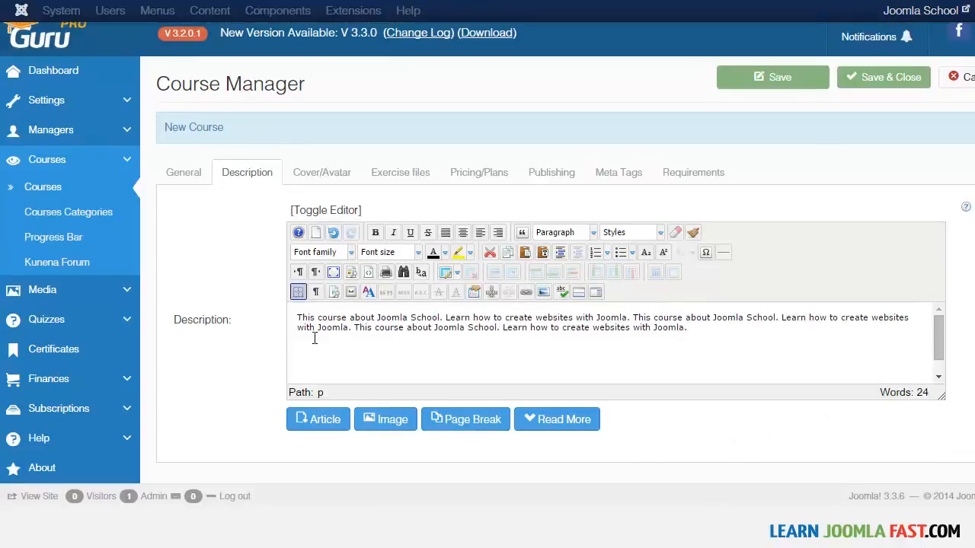
Upload a dark blue cover image for the course page and joomla-logo.jpg as the course's avatar image
click(321, 173)
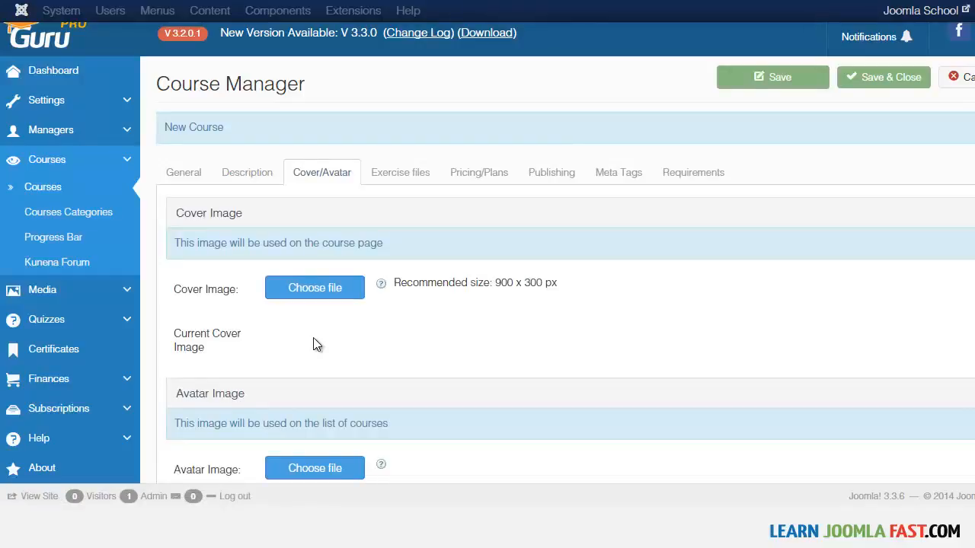
scroll(316, 344, down, 1)
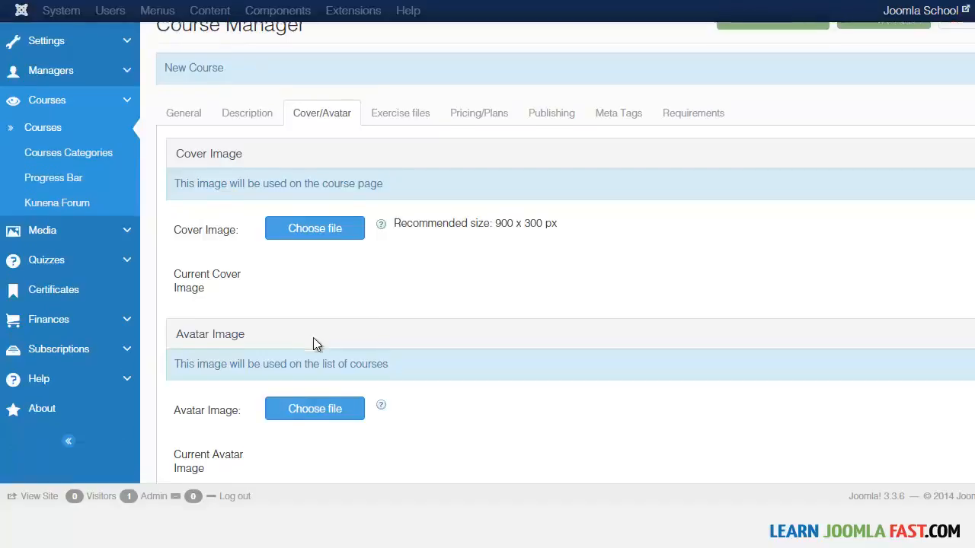
scroll(316, 344, down, 1)
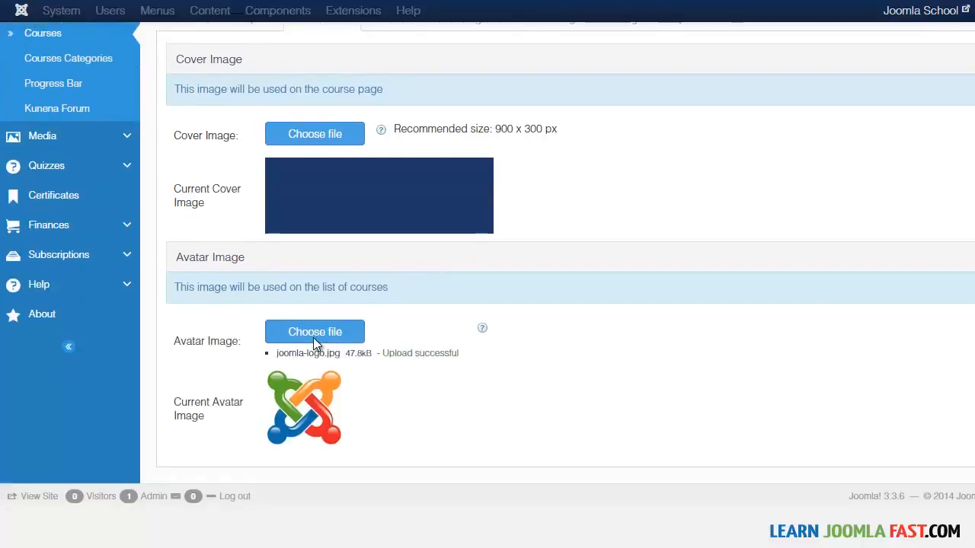
scroll(313, 344, down, 1)
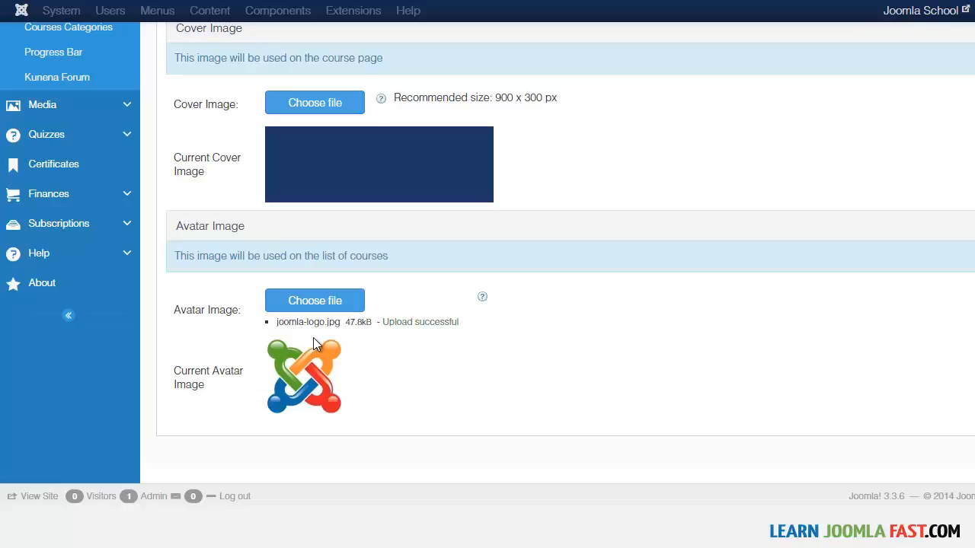
Check which media can be added as exercise files for the course, and close the media selection box
scroll(313, 344, up, 3)
click(401, 173)
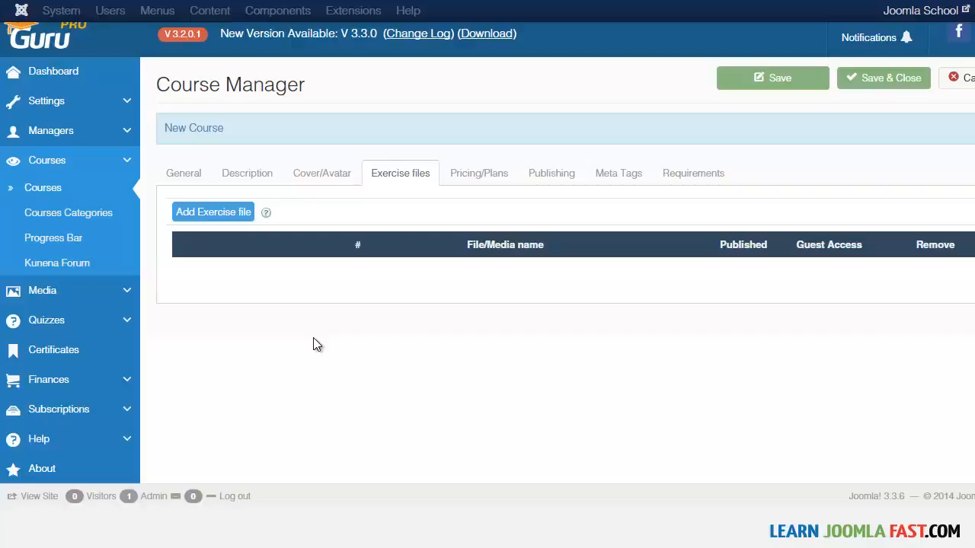
click(213, 213)
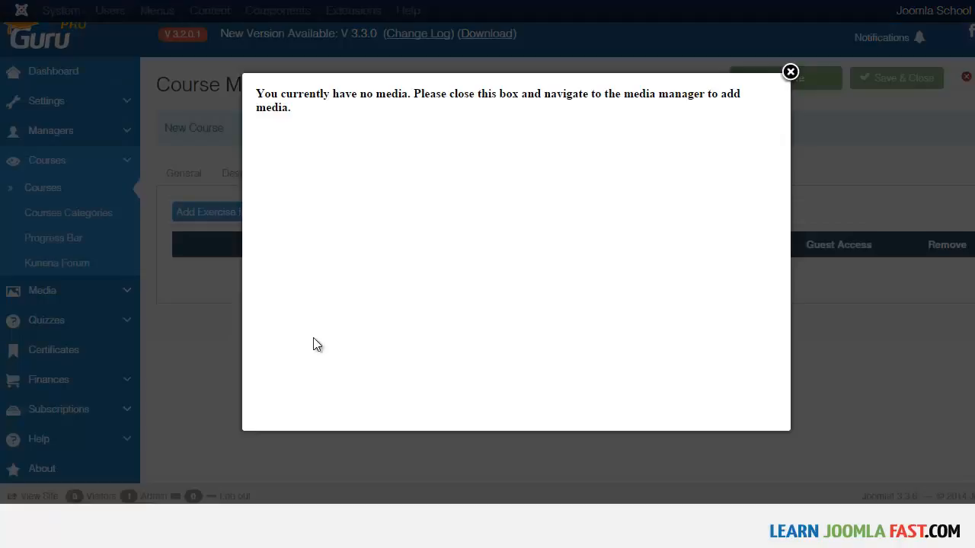
click(790, 71)
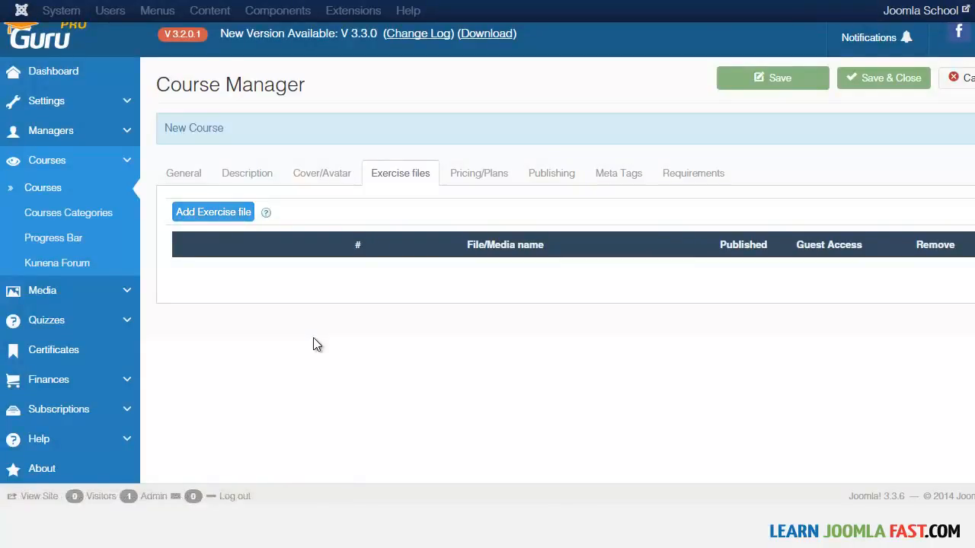
Review the course's pricing plans and the groups the course can be made free for, leaving Students selected
click(479, 173)
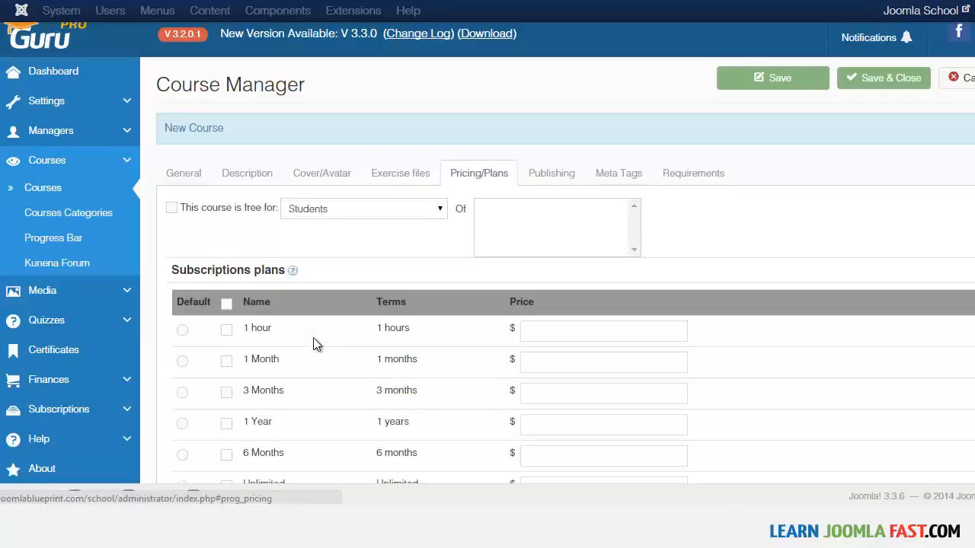
scroll(316, 344, down, 1)
scroll(317, 344, up, 1)
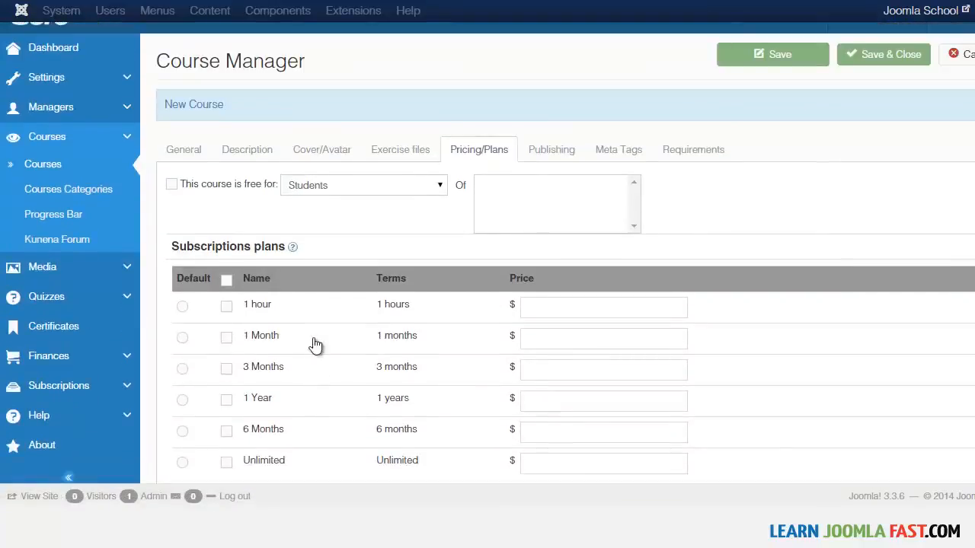
click(364, 185)
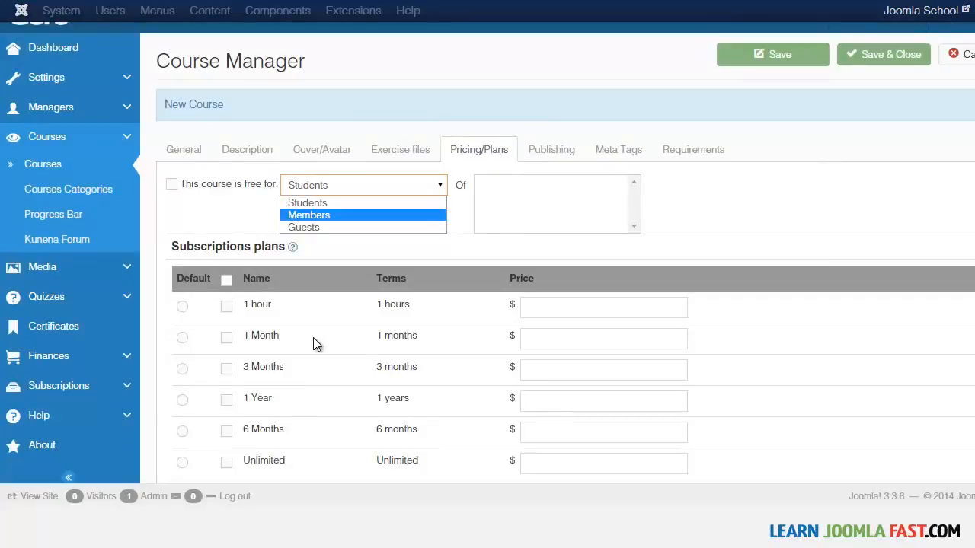
click(314, 339)
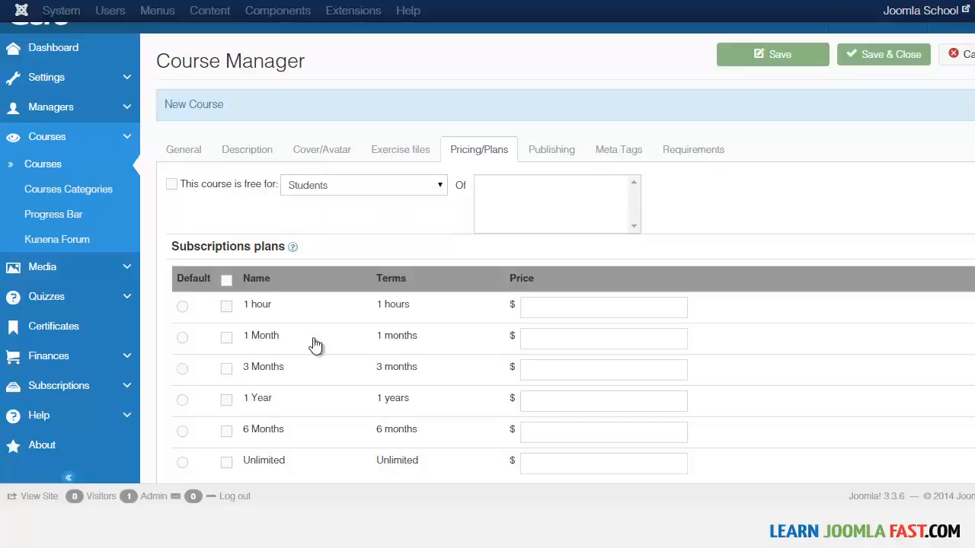
click(364, 185)
click(364, 185)
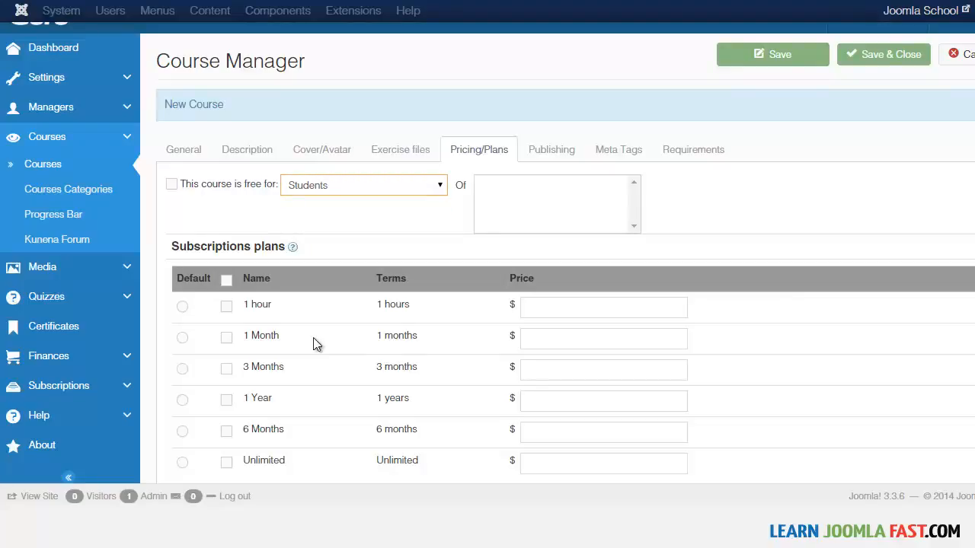
Enable the Unlimited subscription plan, make it the default and set its price to $79
scroll(316, 344, down, 3)
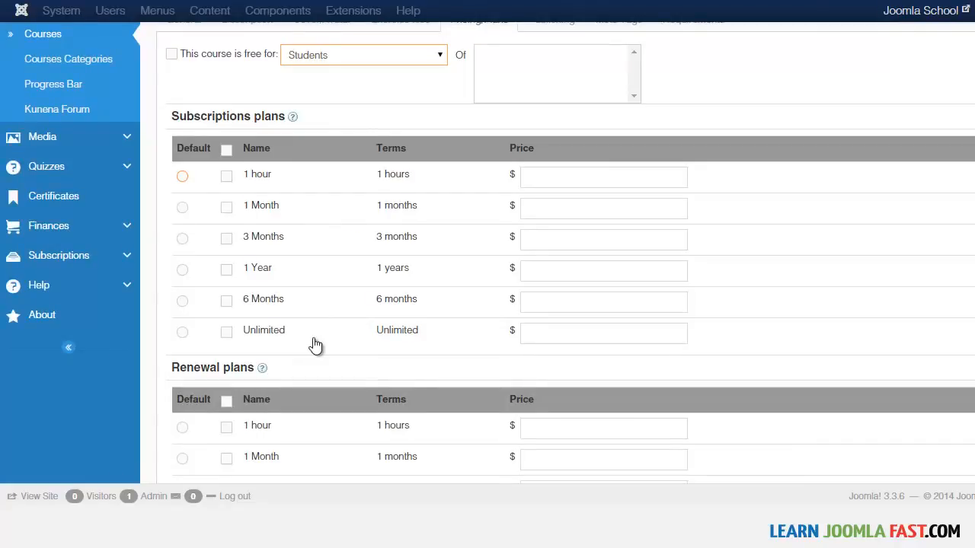
click(313, 339)
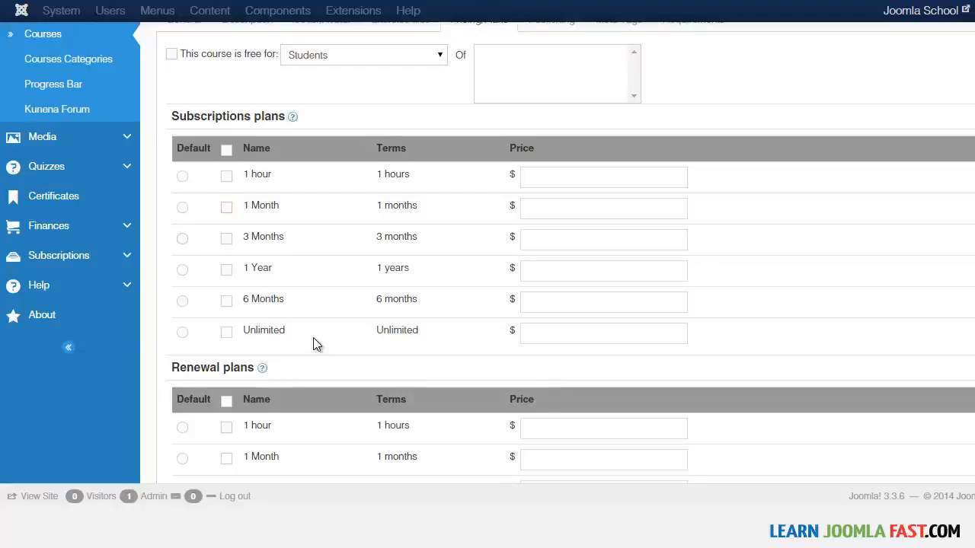
click(182, 176)
click(182, 207)
click(182, 332)
click(227, 332)
click(603, 334)
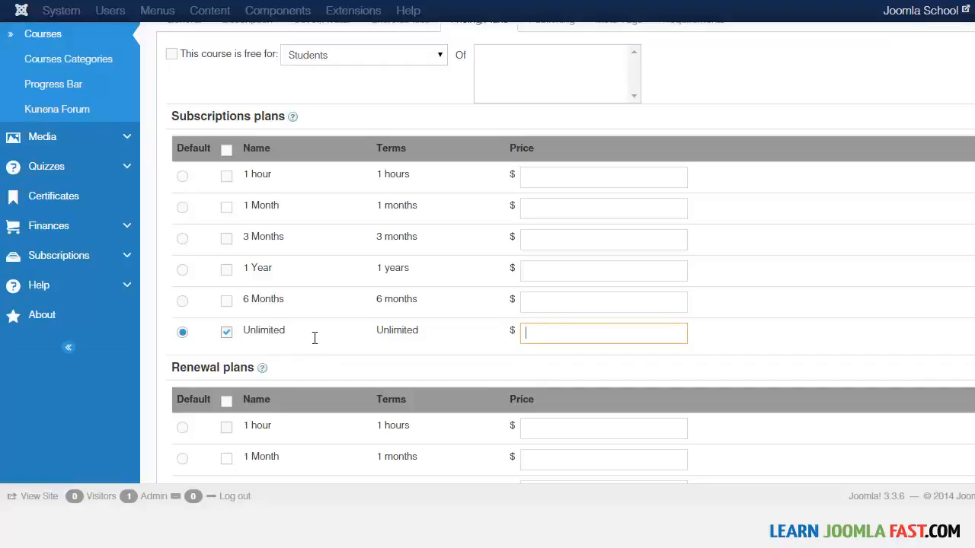
text(79)
scroll(312, 345, down, 2)
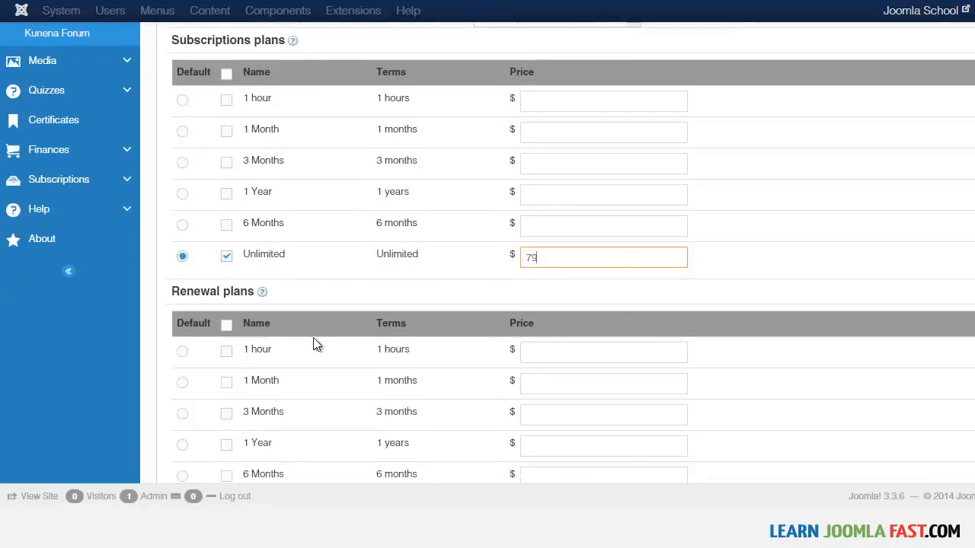
Make the course free for Members
scroll(313, 344, up, 3)
click(364, 118)
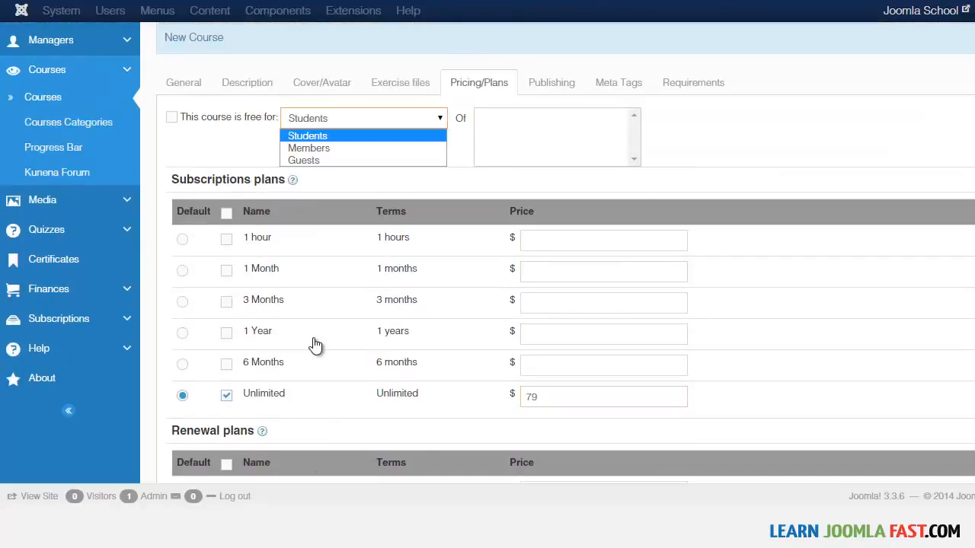
click(311, 147)
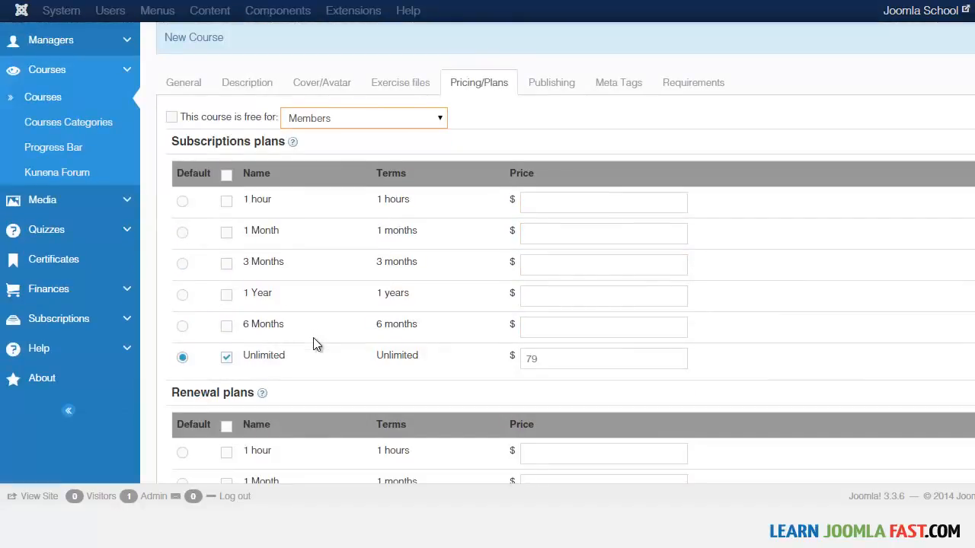
click(171, 117)
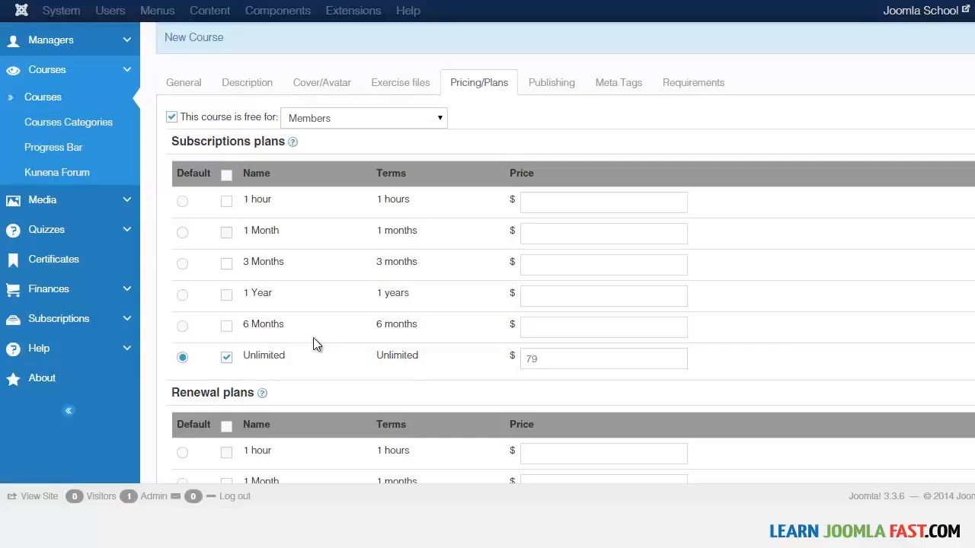
Try making the course free for Guests, accept the certificate term notice, and switch the free access back to Members
click(363, 118)
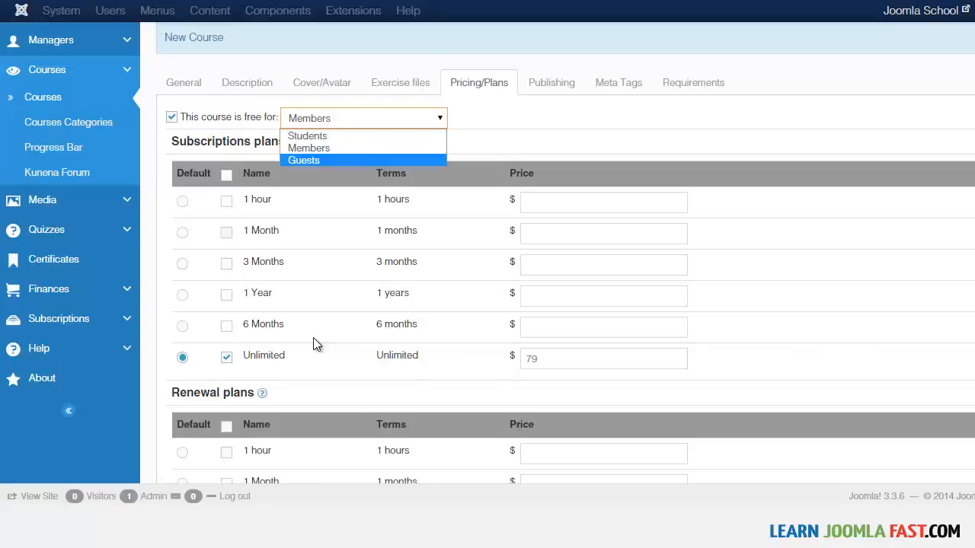
key(Return)
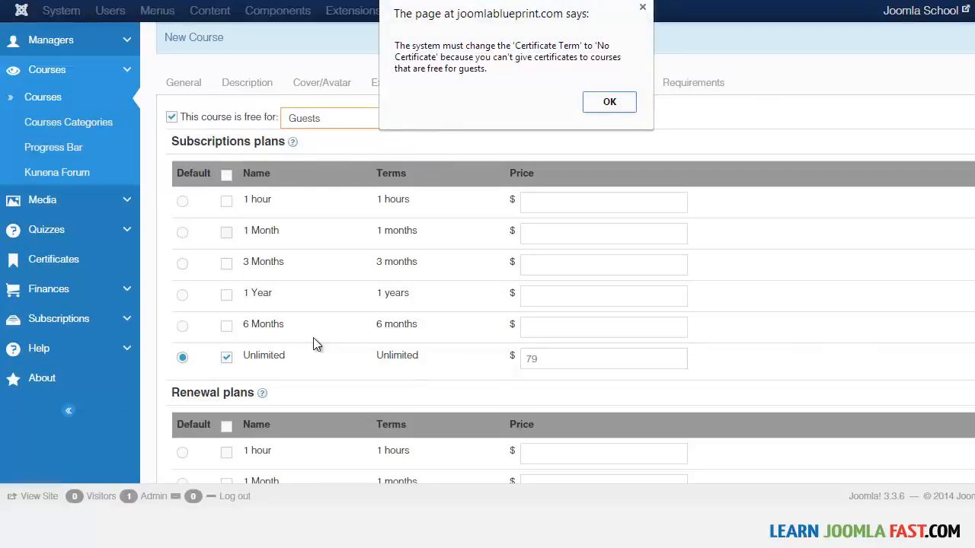
key(Return)
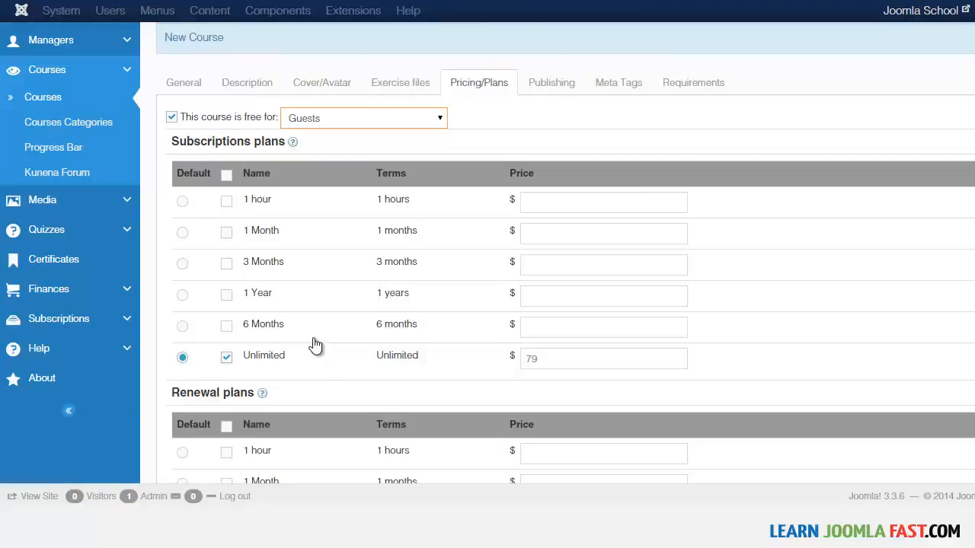
click(364, 118)
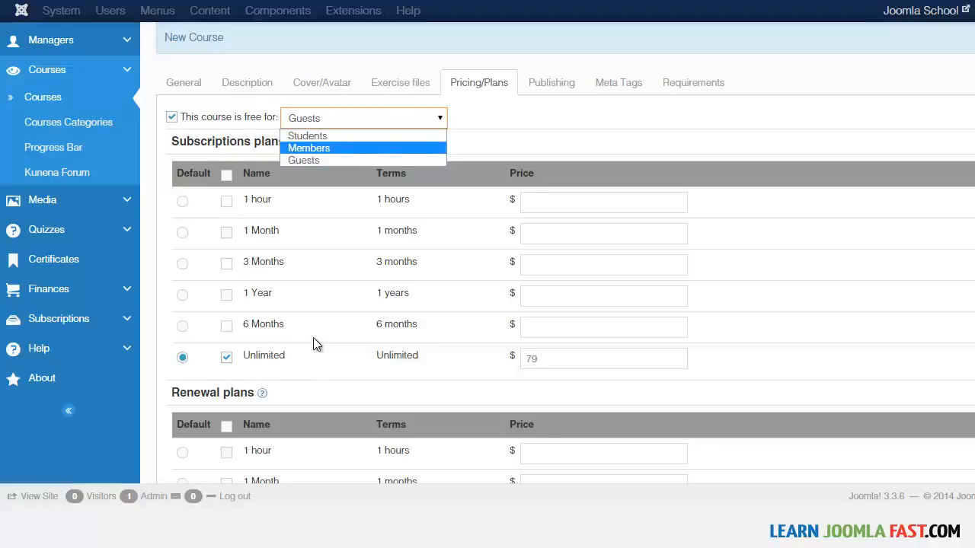
key(Return)
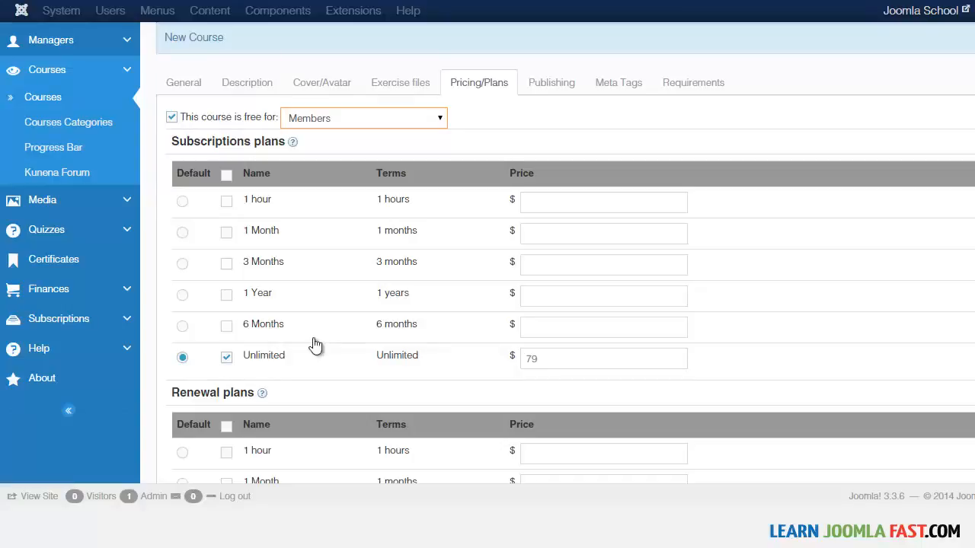
Change the user group that gets the course for free to Students
key(alt+Down)
key(Up)
key(Return)
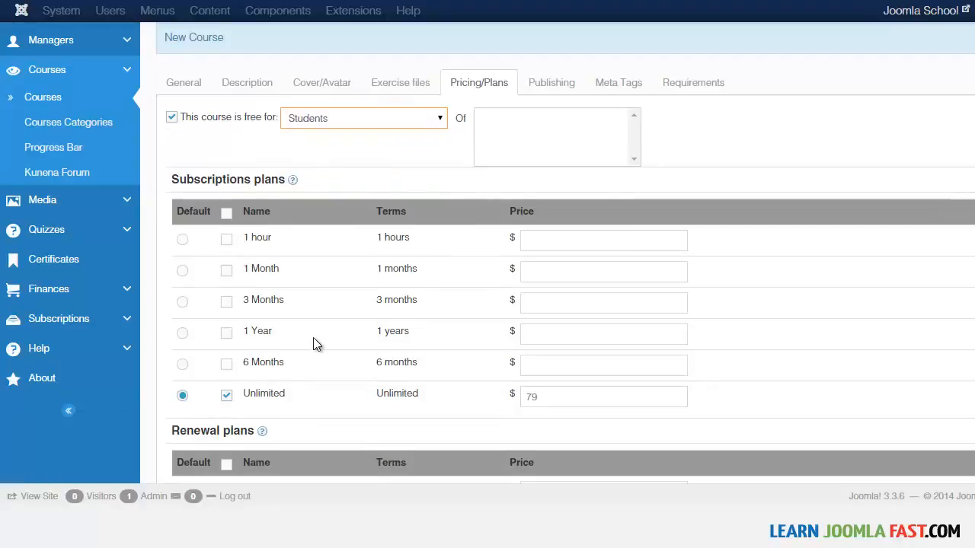
scroll(316, 344, down, 1)
scroll(316, 344, up, 1)
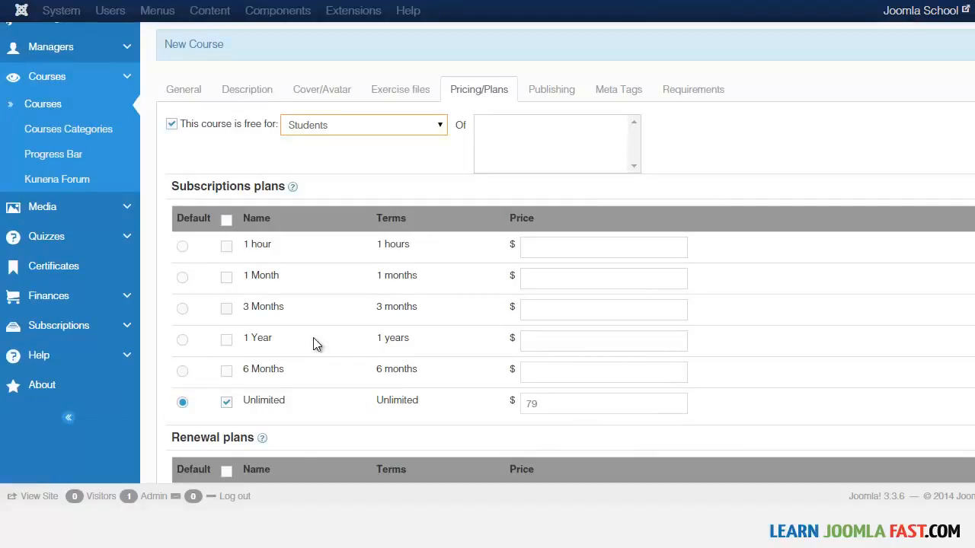
Set the 6 Months plan as the default renewal plan for the course
scroll(316, 344, down, 4)
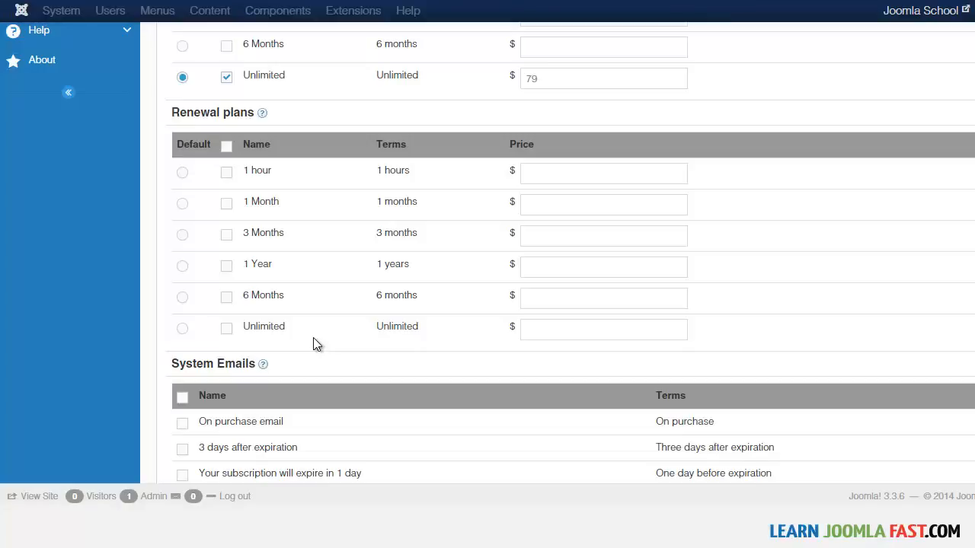
scroll(315, 344, up, 3)
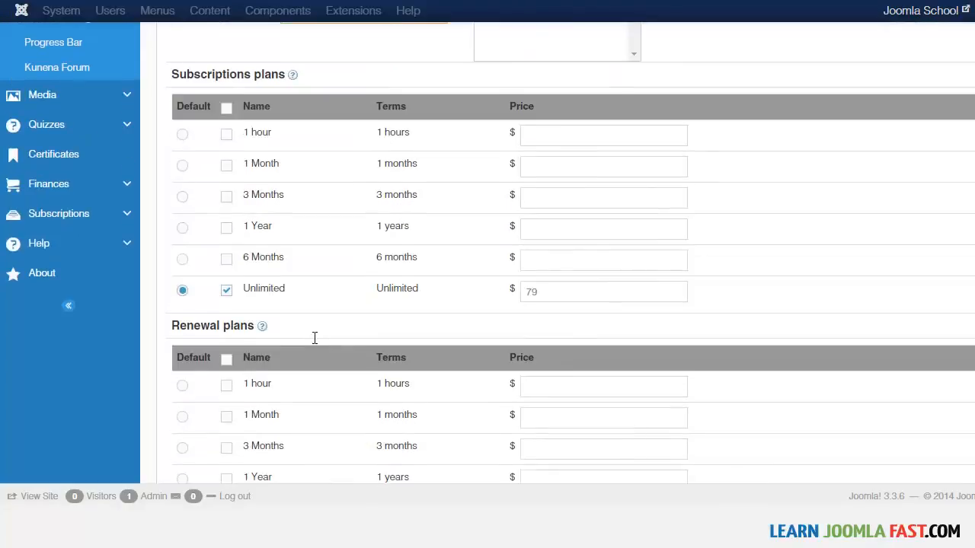
scroll(316, 344, down, 2)
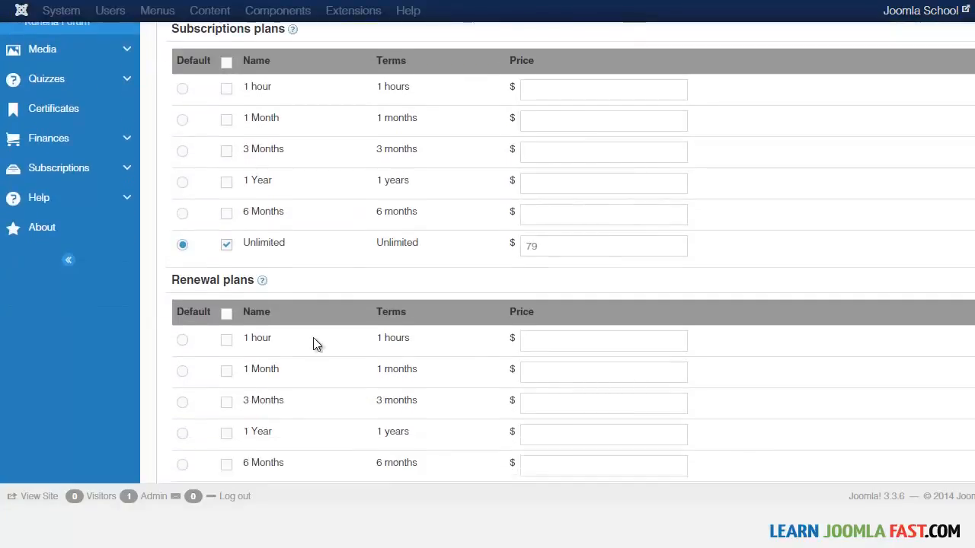
scroll(315, 344, up, 2)
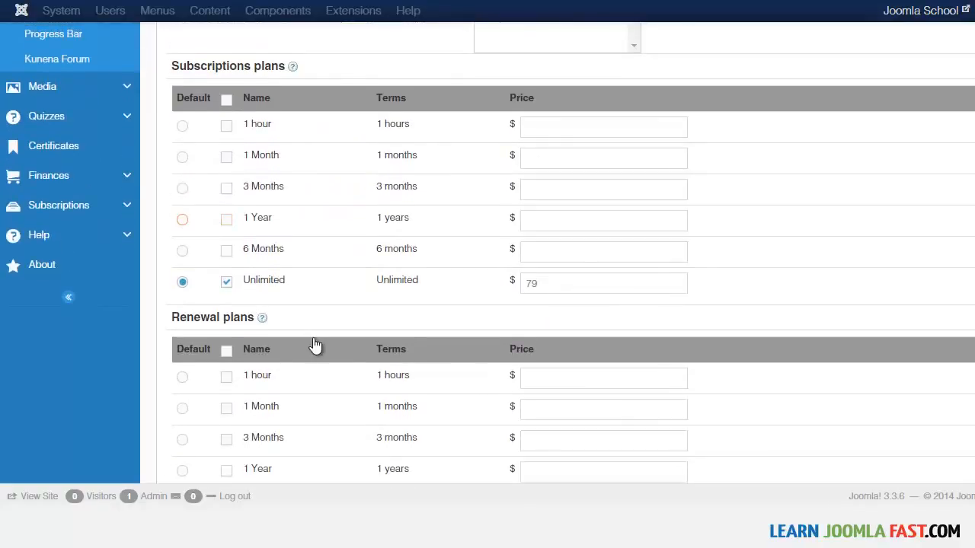
scroll(316, 344, down, 3)
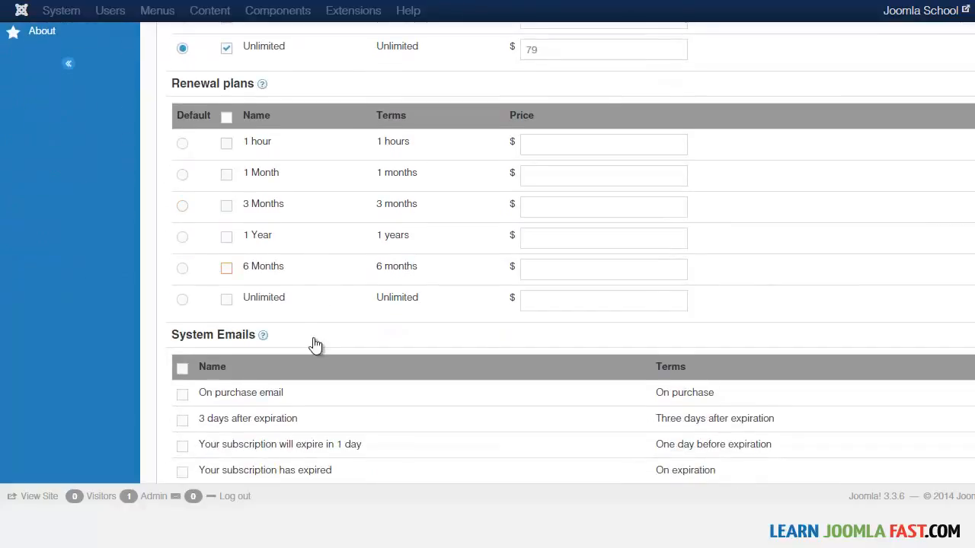
key(space)
key(Tab)
key(Tab)
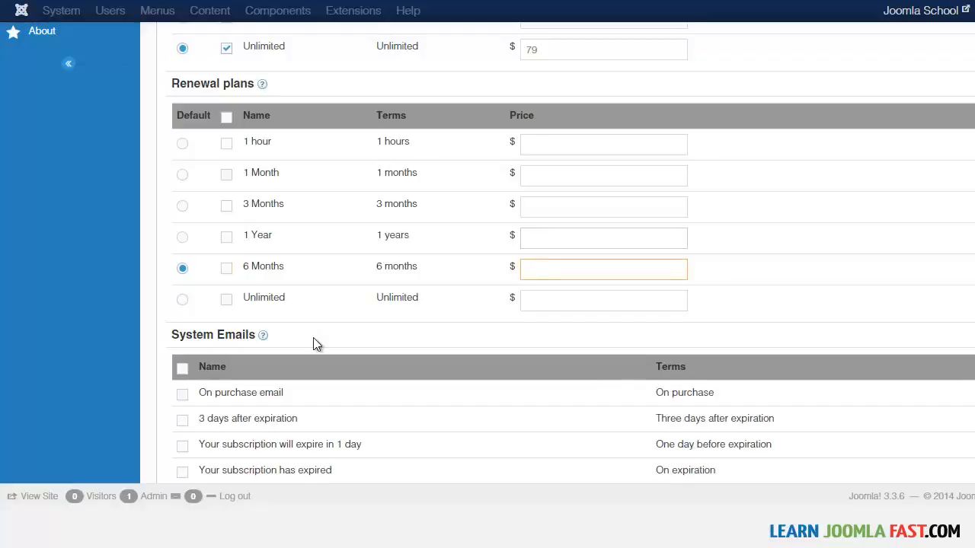
Enable the On purchase email among the course's system emails
scroll(316, 344, down, 3)
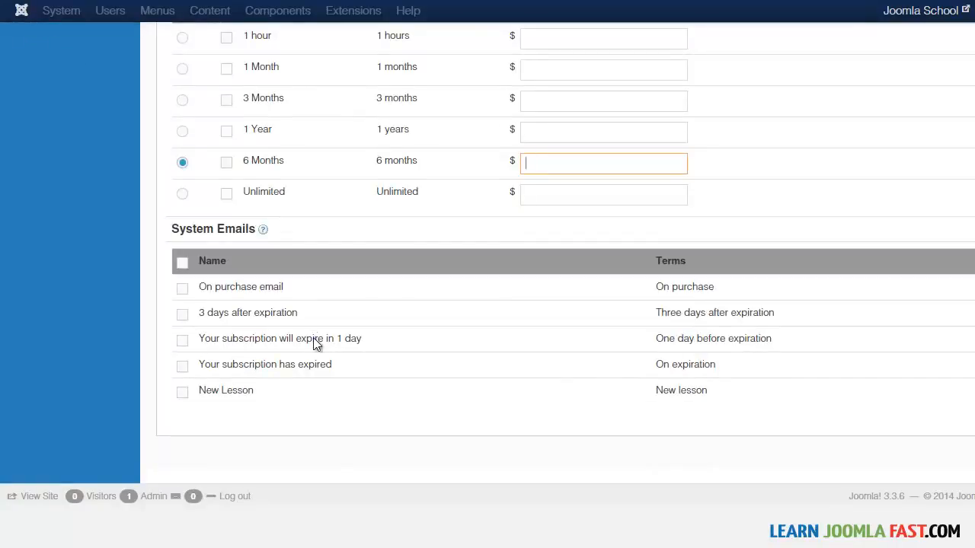
scroll(316, 344, up, 5)
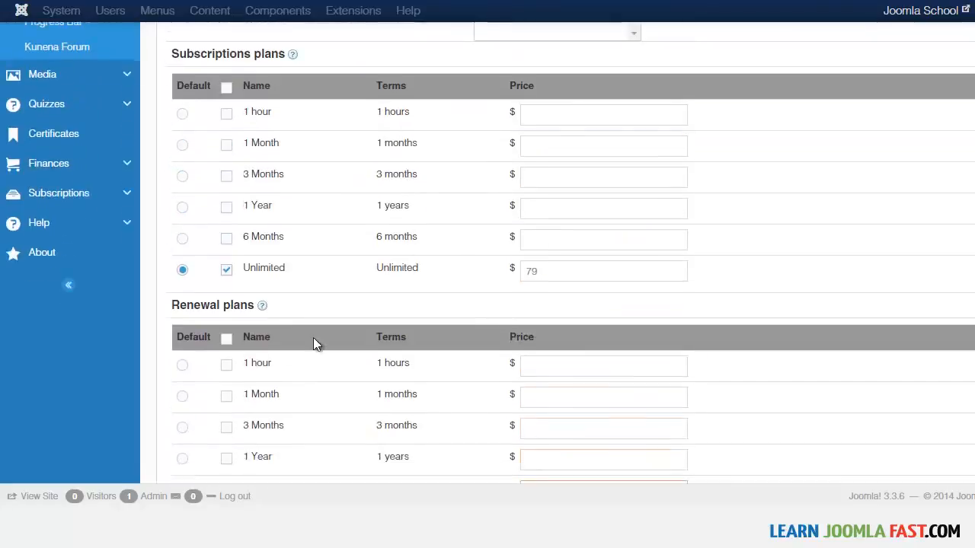
scroll(316, 344, down, 5)
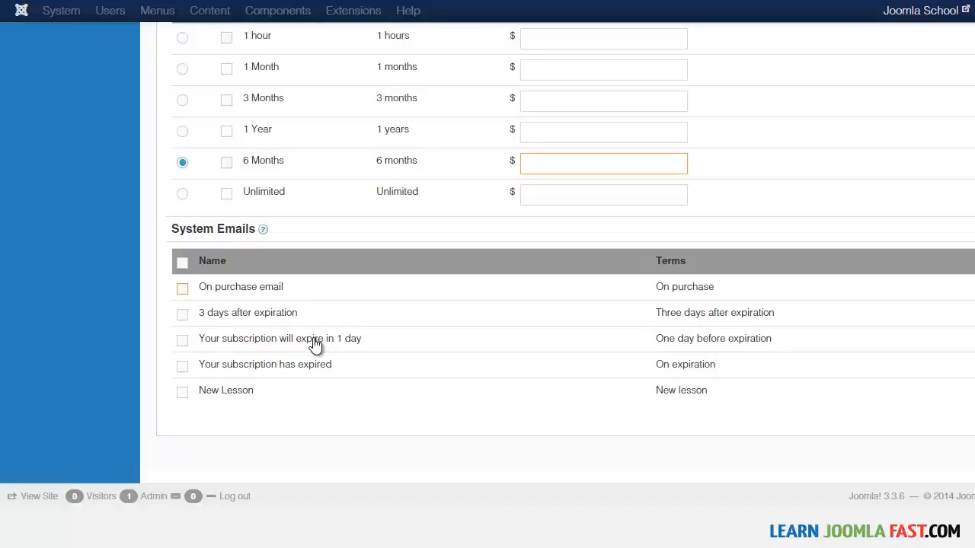
click(182, 288)
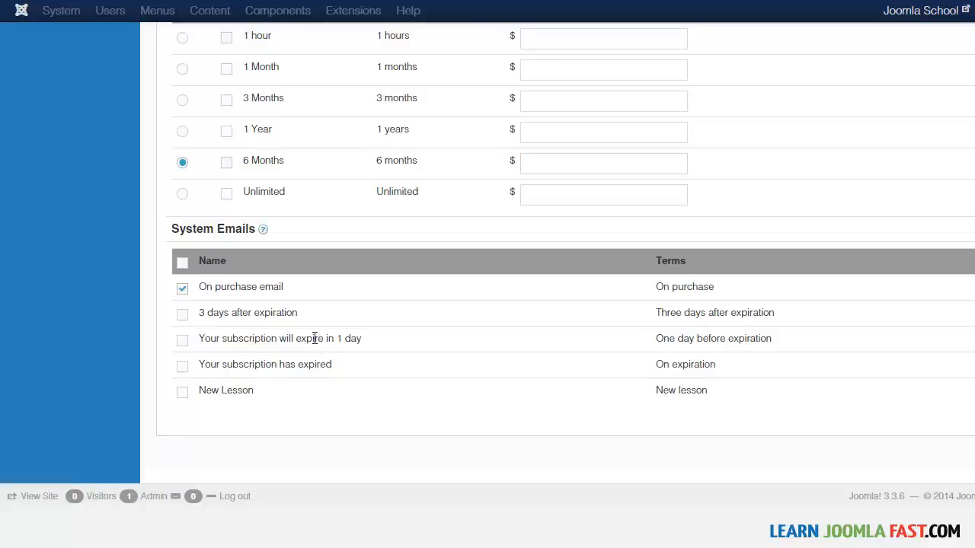
key(Tab)
key(Tab)
key(Tab)
key(Tab)
scroll(312, 341, up, 10)
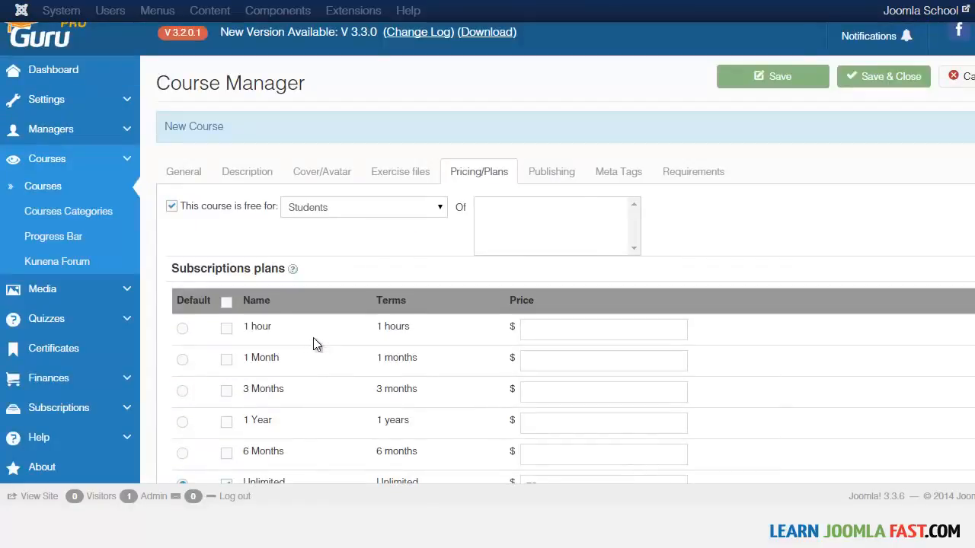
Set the course as published and view the calendar for its start publishing date
key(Return)
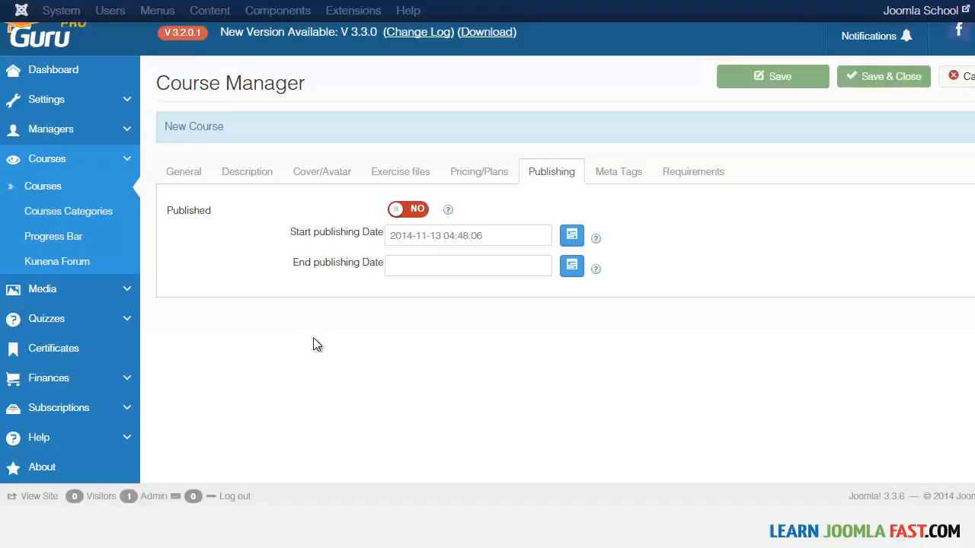
click(408, 209)
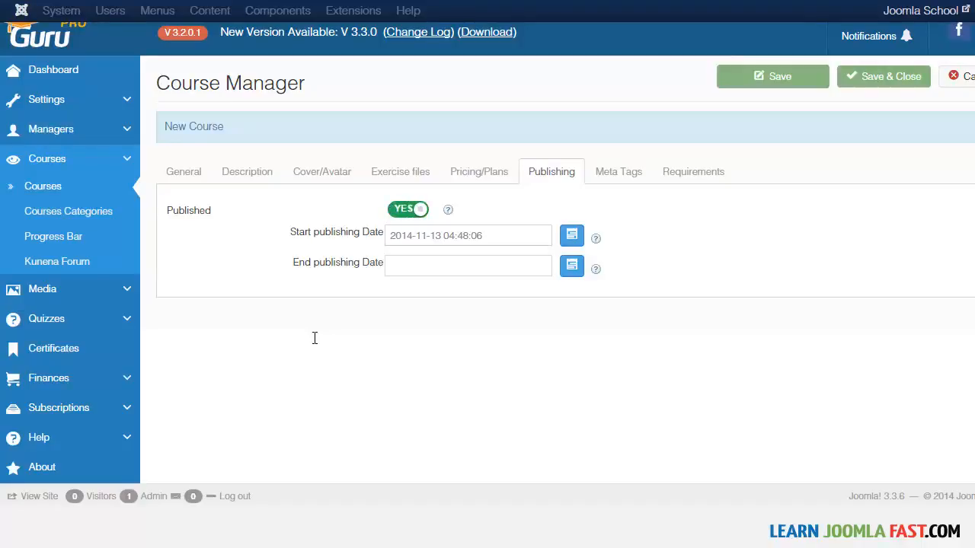
click(572, 235)
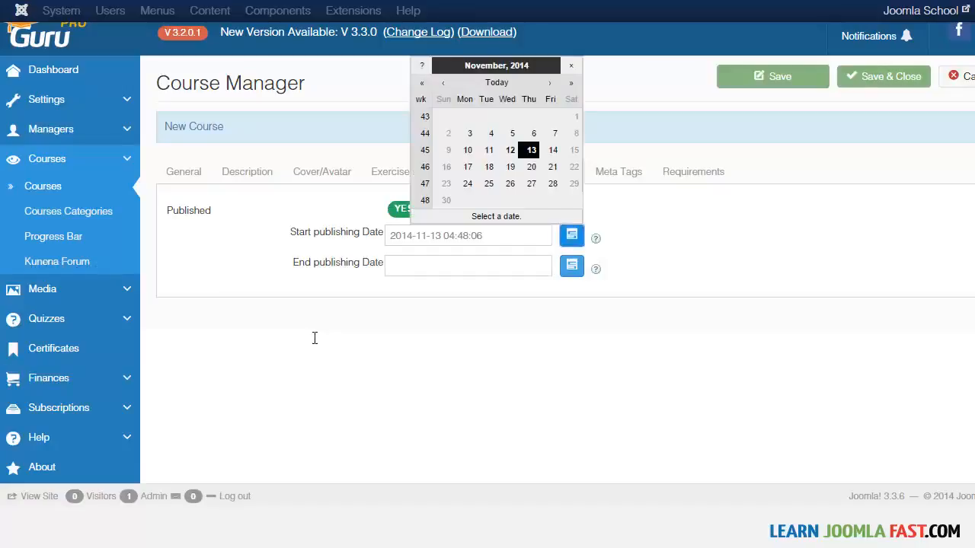
click(314, 338)
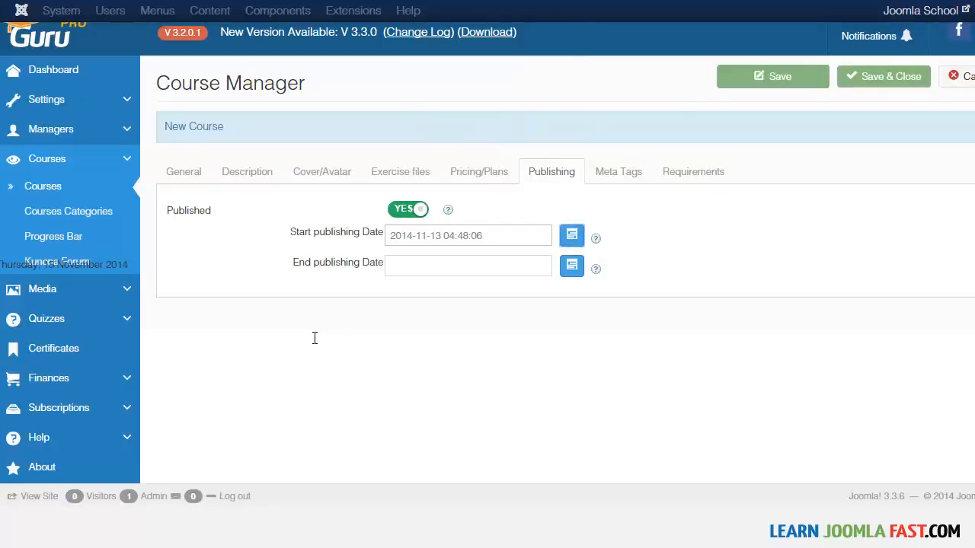
Set the course's end publishing date to Never
key(Tab)
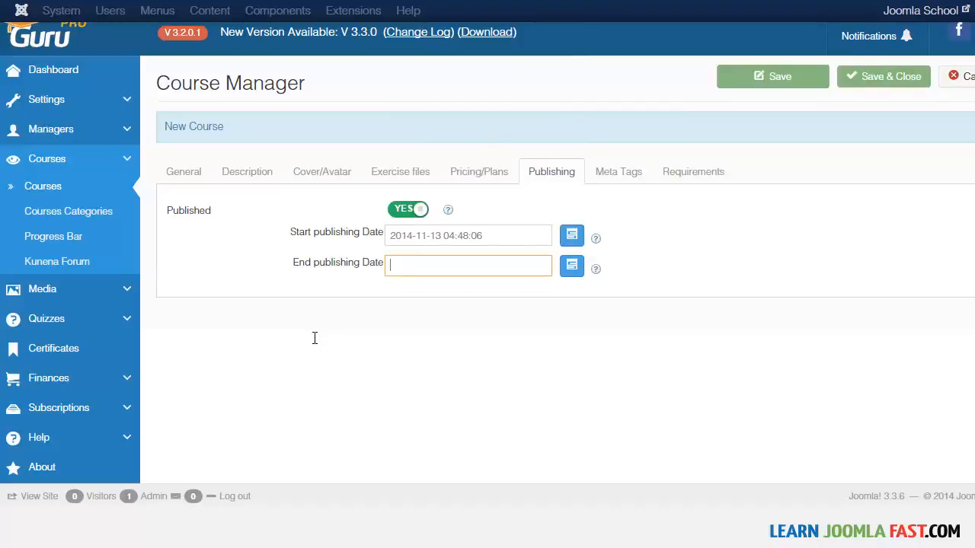
key(Tab)
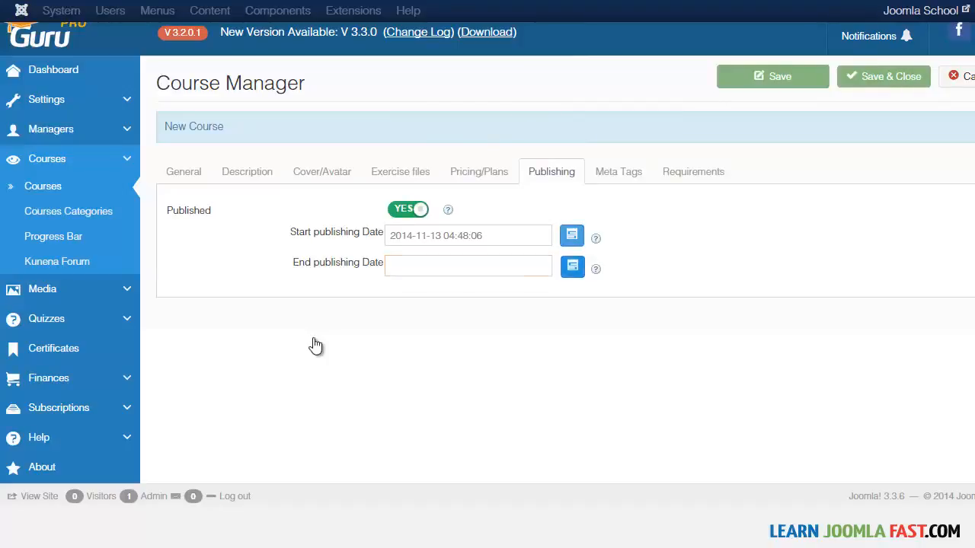
key(Return)
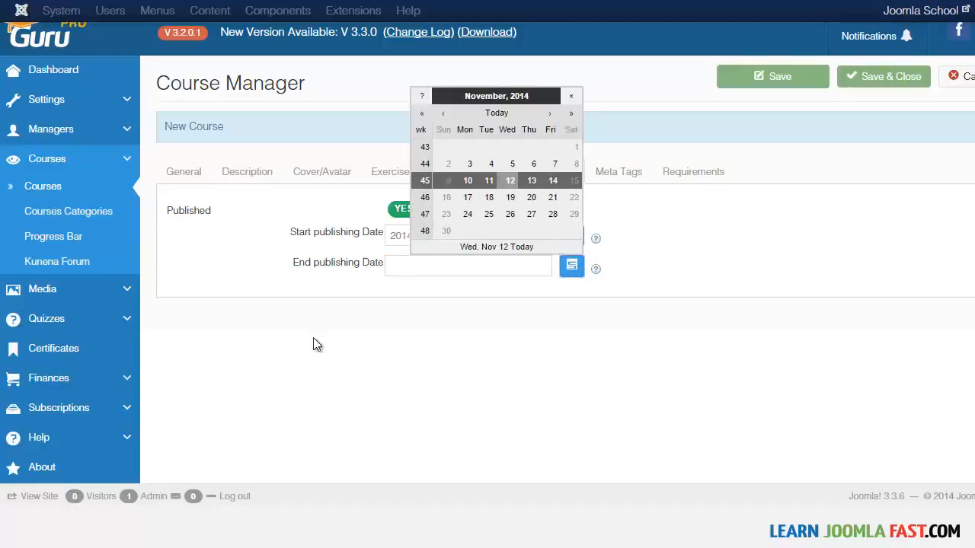
key(Escape)
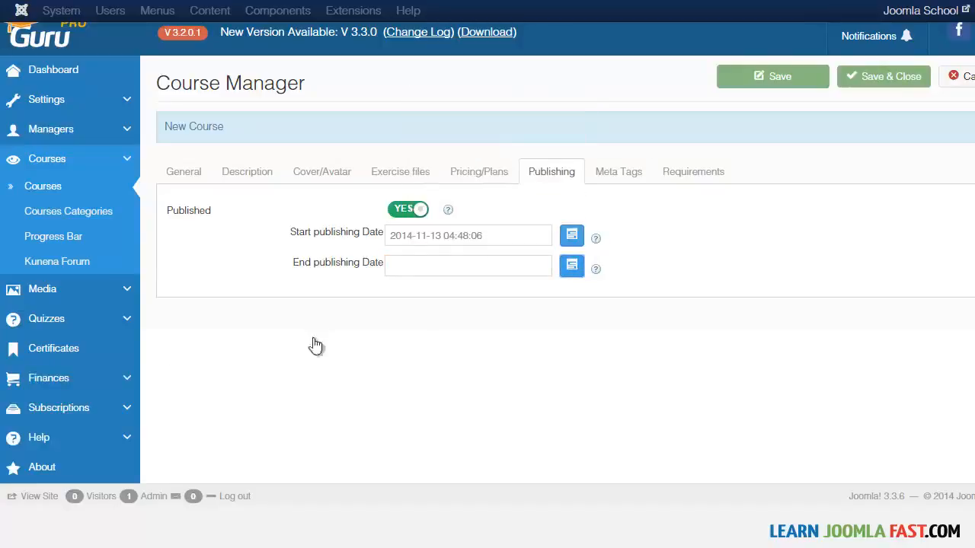
key(shift+Tab)
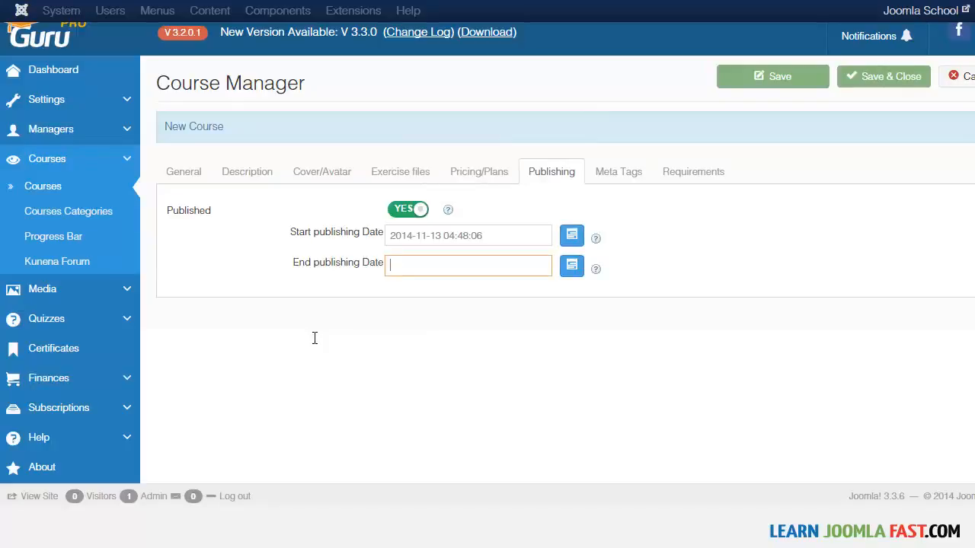
text(Never)
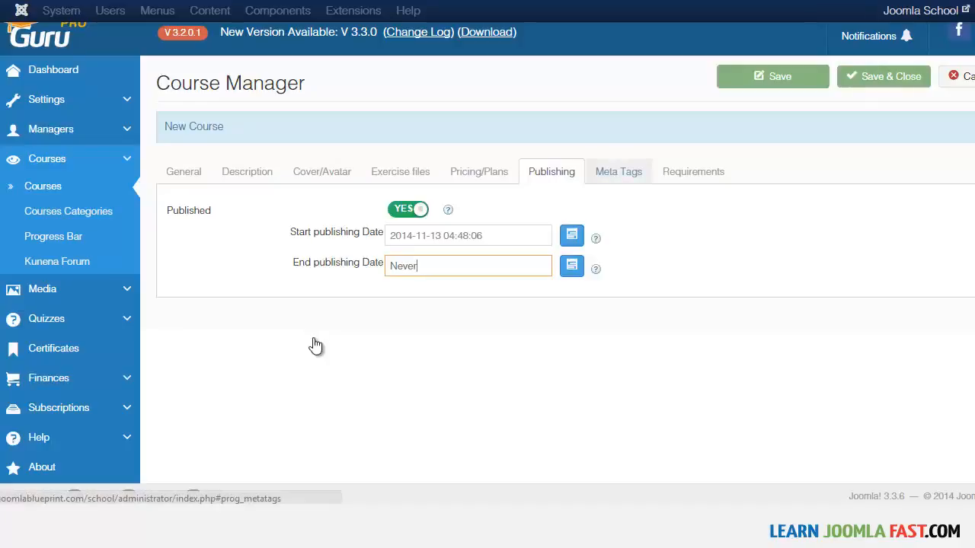
Enter "Joomla School for Beginner" as the title in the course's meta tags
click(618, 172)
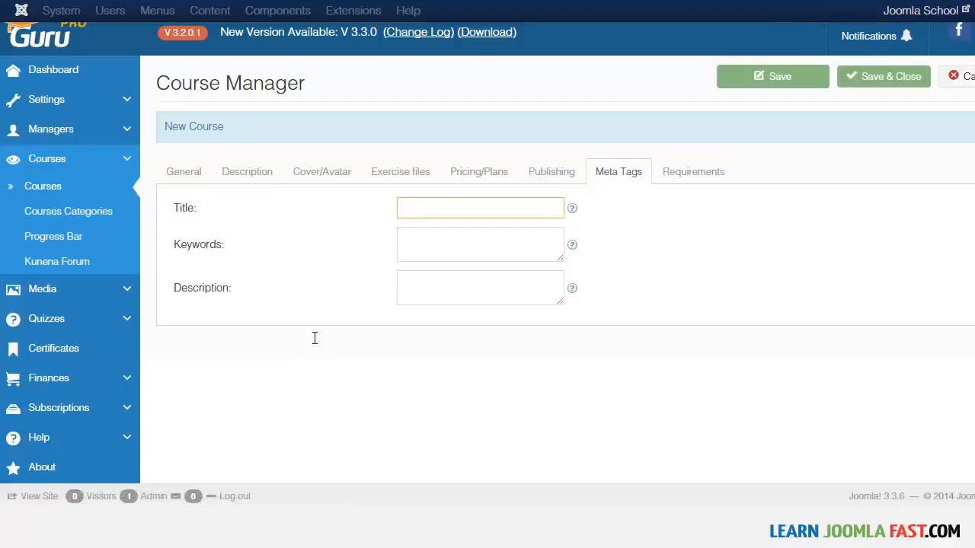
text(Joomla S)
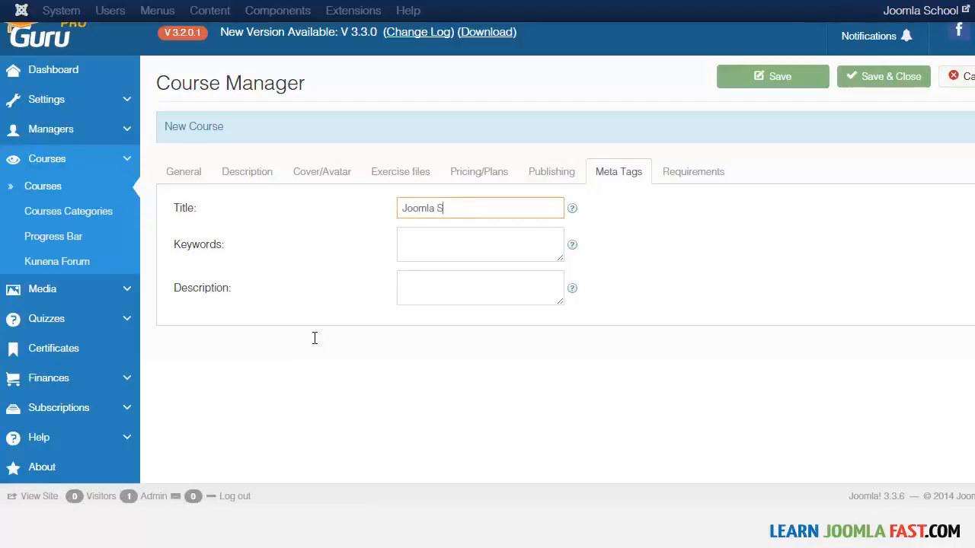
text(chool for Beginner)
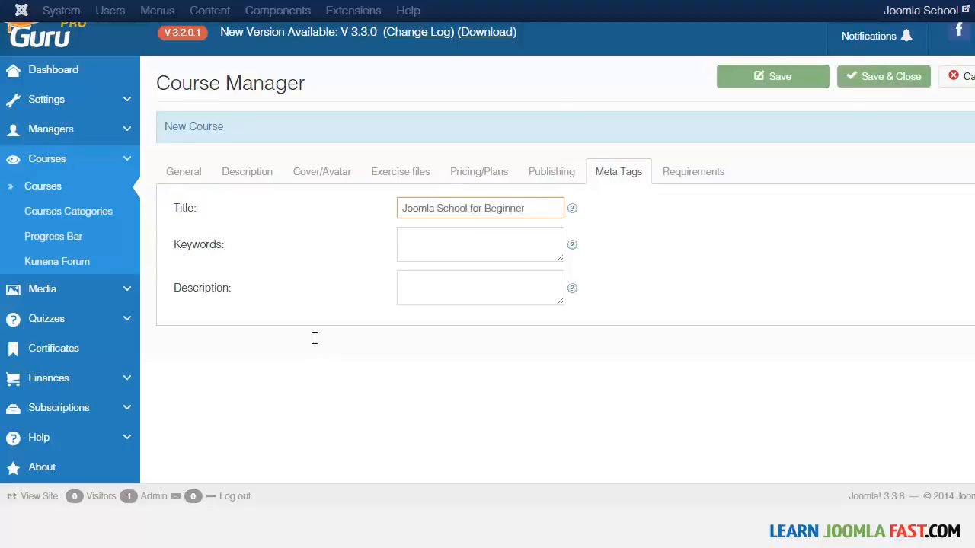
Copy the meta title "Joomla School for Beginner" into the meta description
double_click(476, 208)
key(ctrl+a)
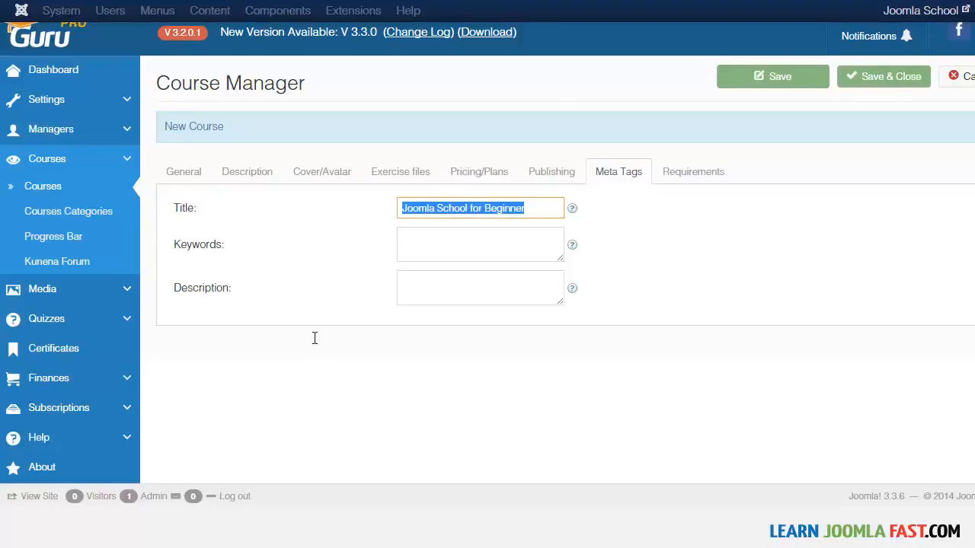
key(ctrl+c)
key(Tab)
key(Tab)
key(ctrl+v)
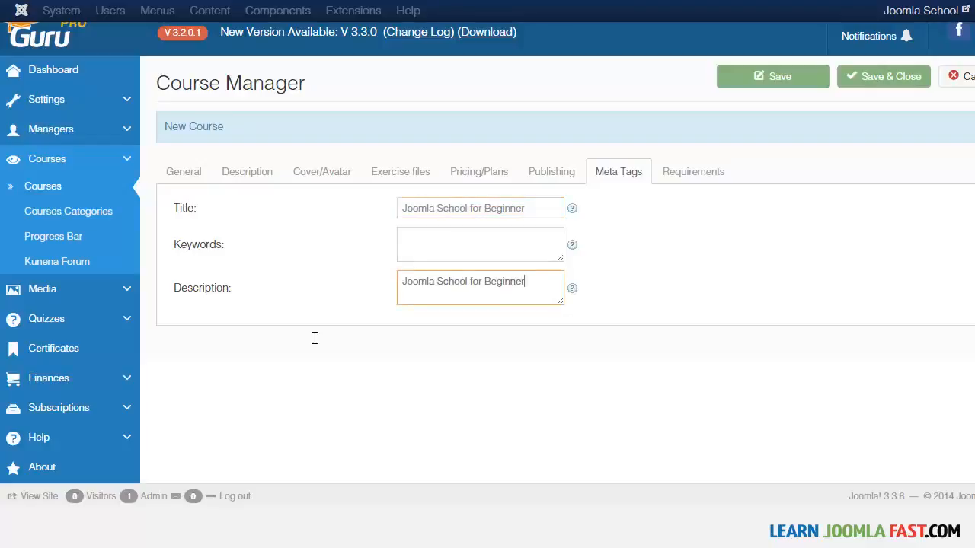
Enter "Have a basic knowledge of Joomla" as the other prerequisites in the course's requirements
click(693, 172)
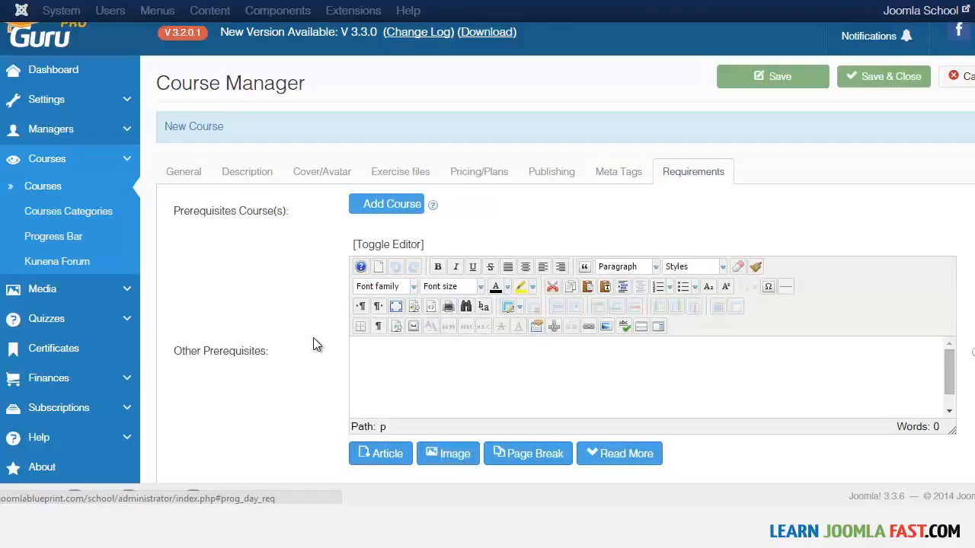
scroll(317, 344, down, 3)
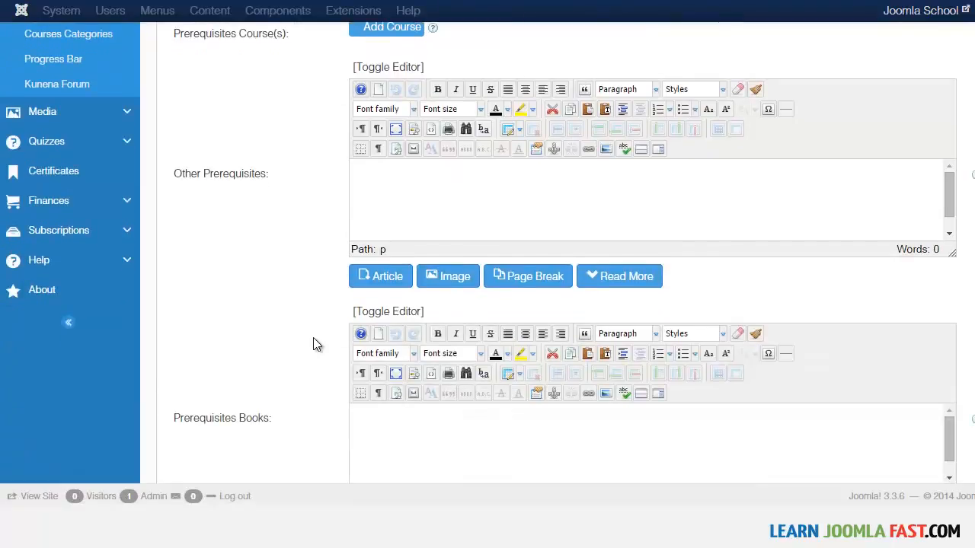
scroll(317, 344, up, 1)
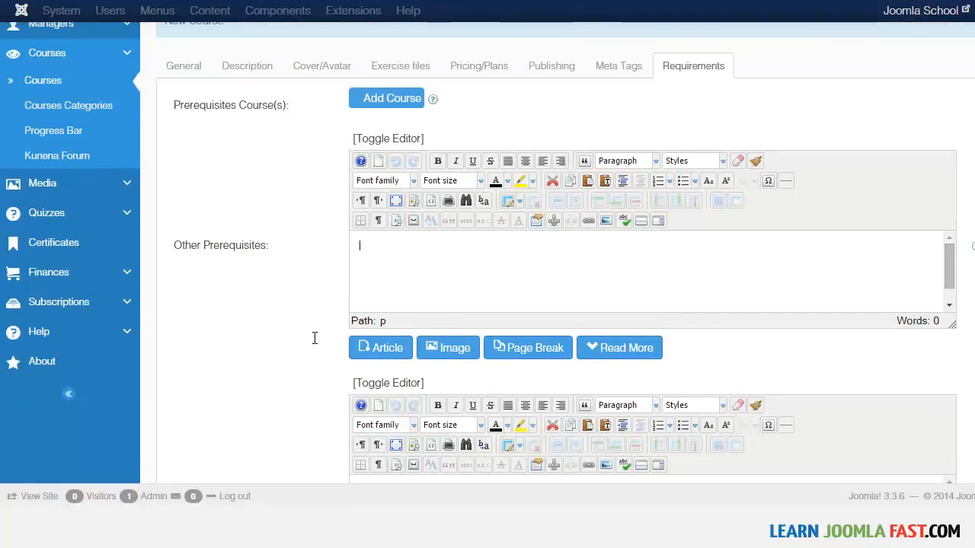
scroll(315, 341, down, 6)
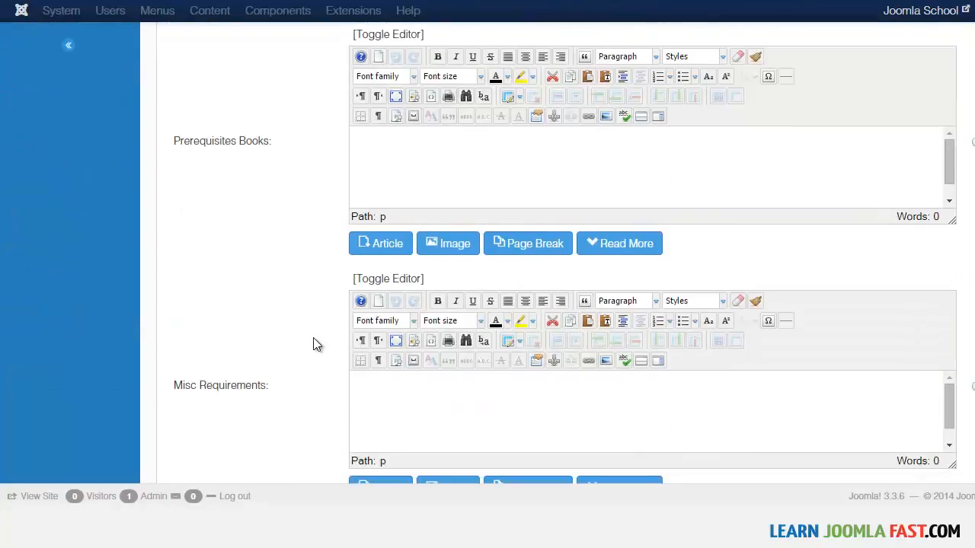
scroll(316, 344, up, 7)
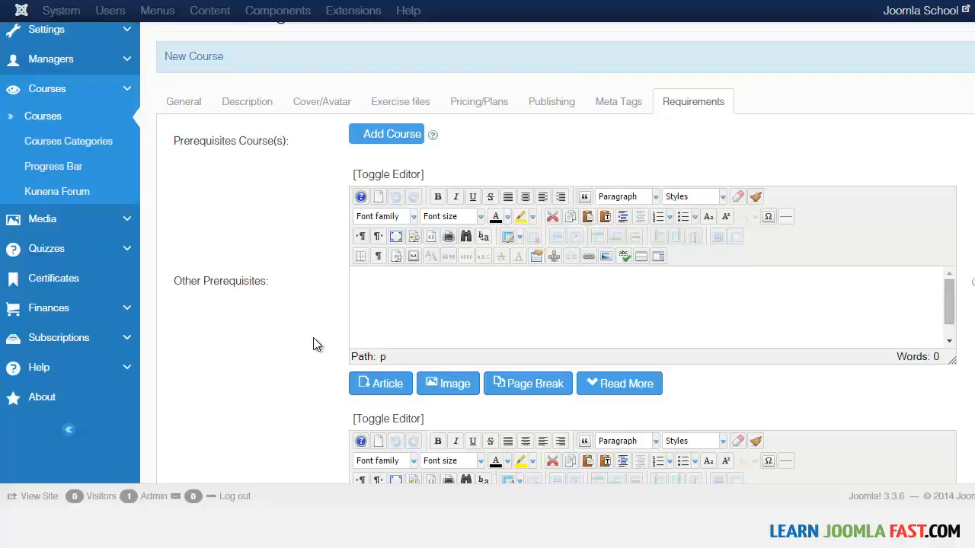
scroll(317, 344, down, 3)
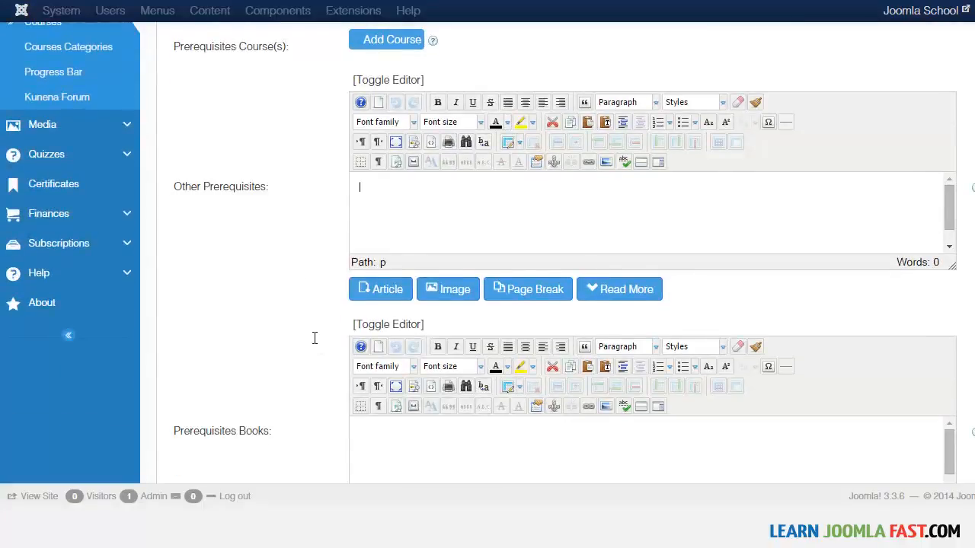
text(Have a basic knowledge of Joo)
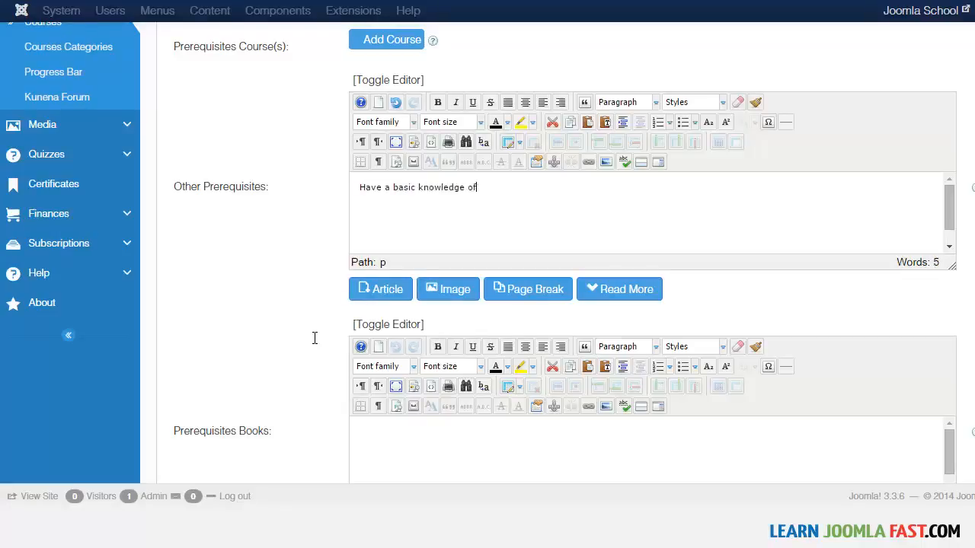
text(mla)
Enter "Books to get" as the course's prerequisite books
scroll(313, 344, down, 3)
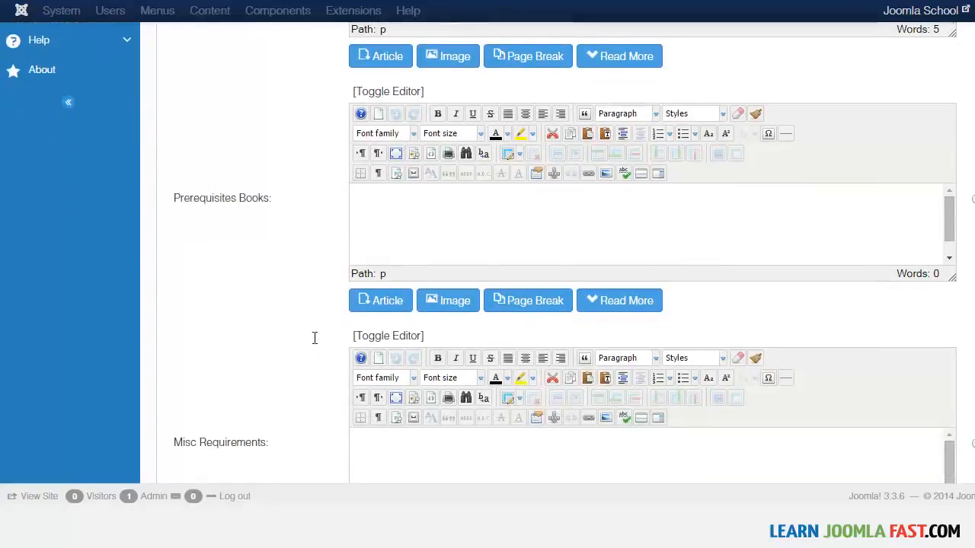
text(Bo)
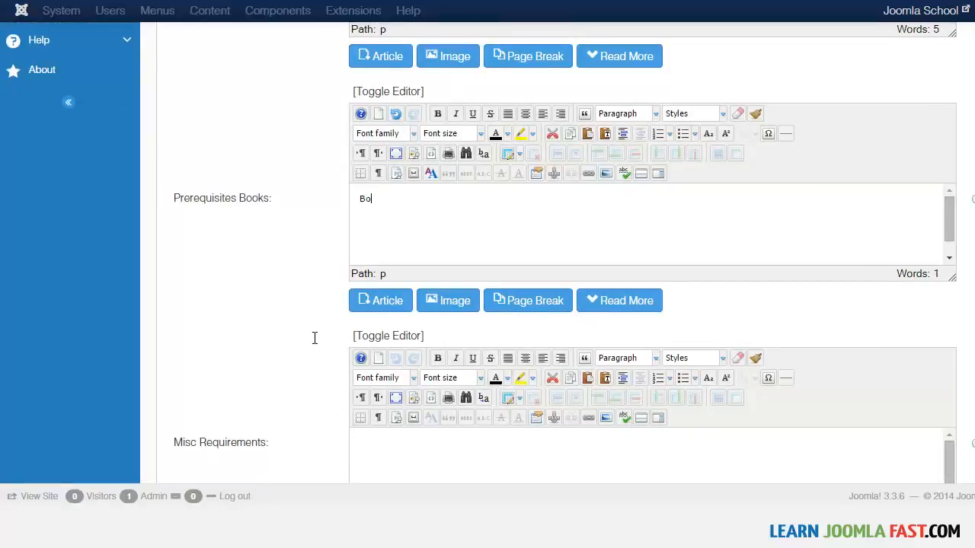
text(oks to get)
scroll(317, 344, down, 1)
scroll(316, 344, down, 2)
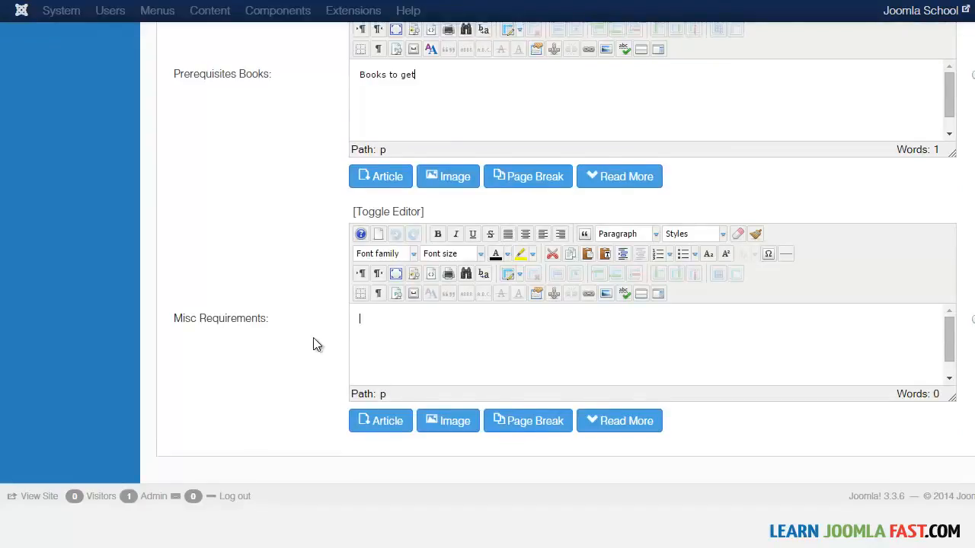
Review the course's general settings down to the certificate options and try to save the new course
scroll(317, 344, up, 3)
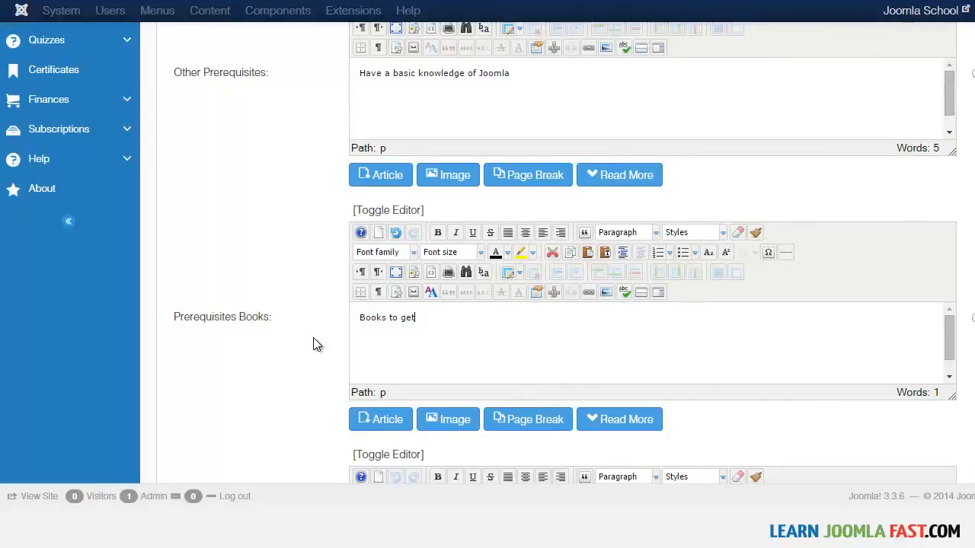
scroll(317, 344, up, 2)
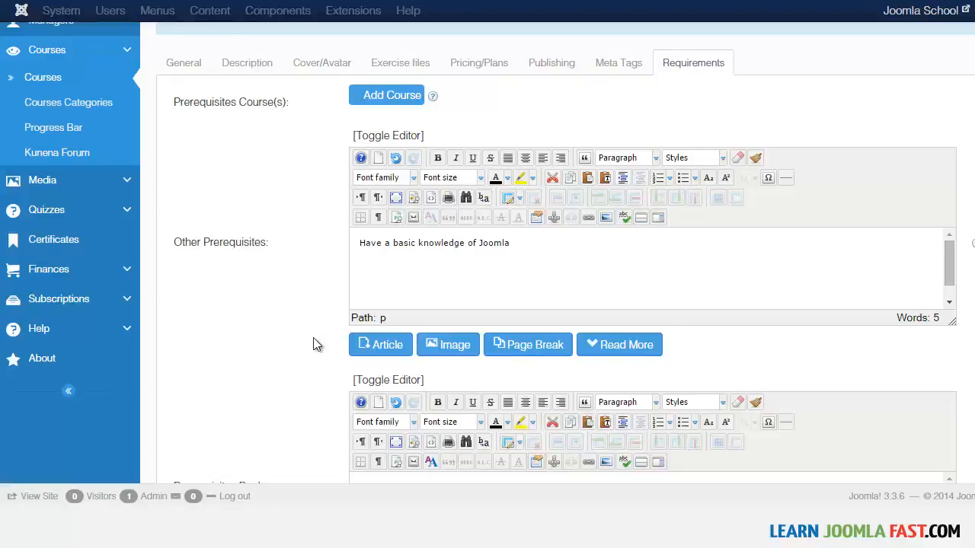
scroll(313, 344, up, 1)
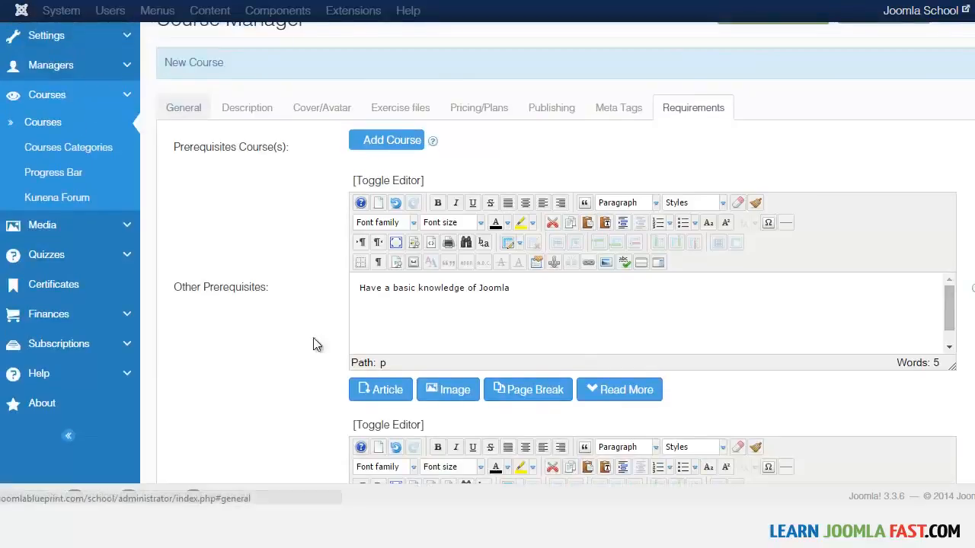
click(184, 107)
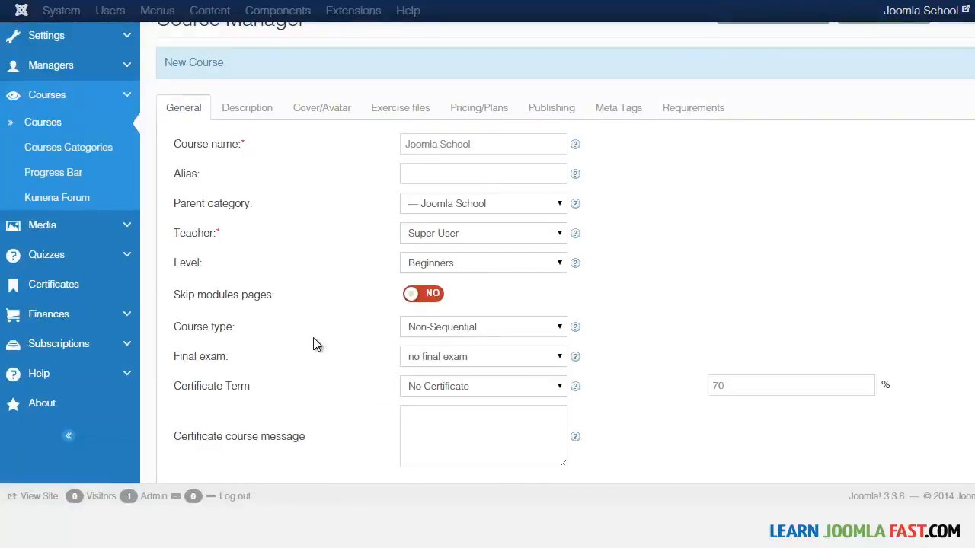
scroll(313, 344, down, 1)
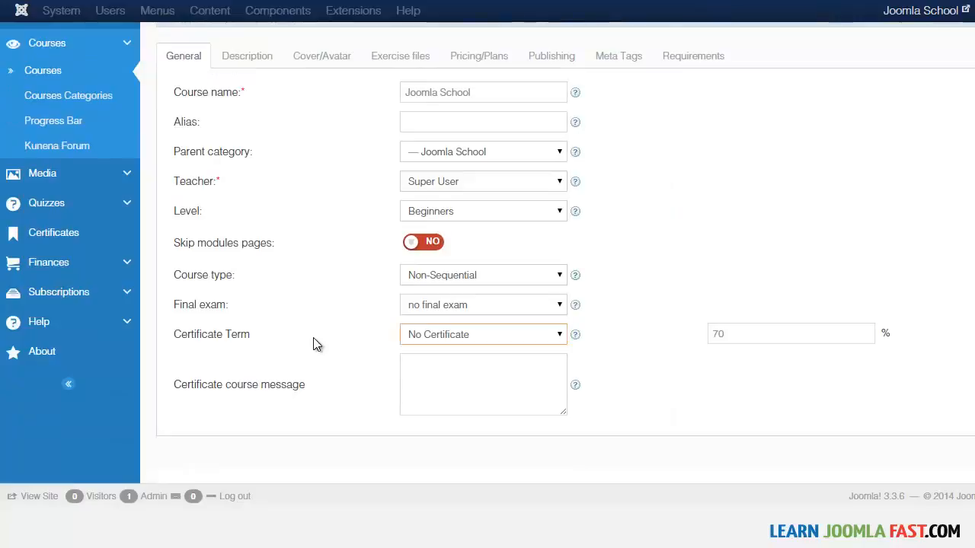
scroll(313, 344, up, 2)
scroll(313, 344, up, 1)
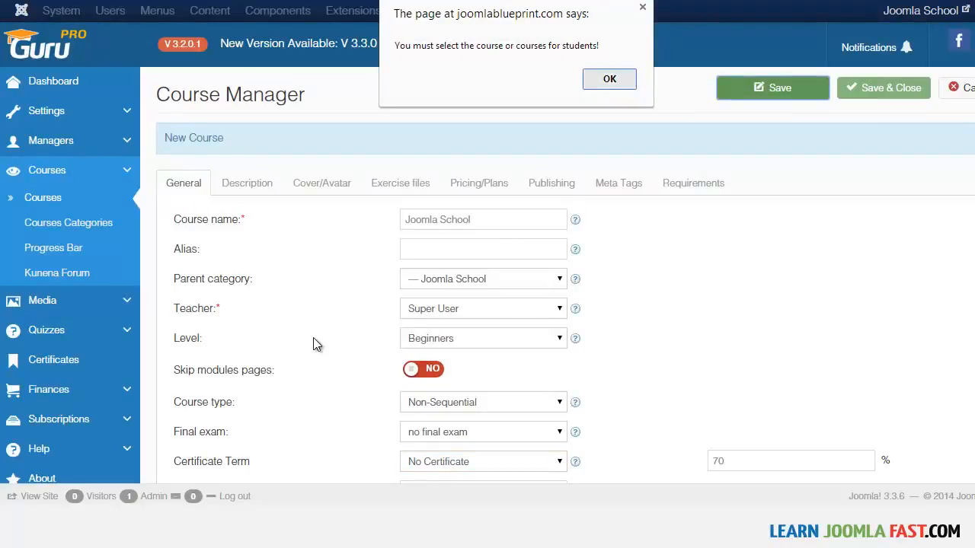
key(Return)
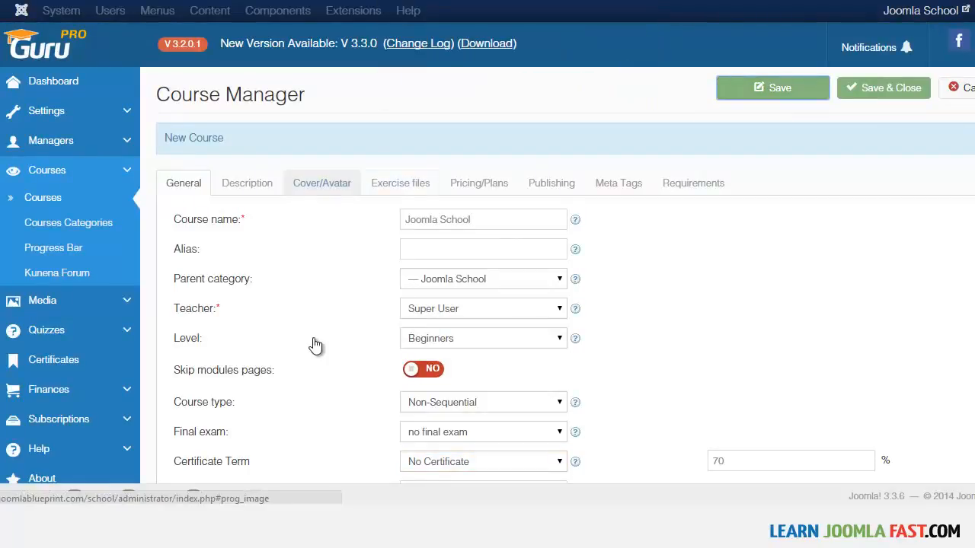